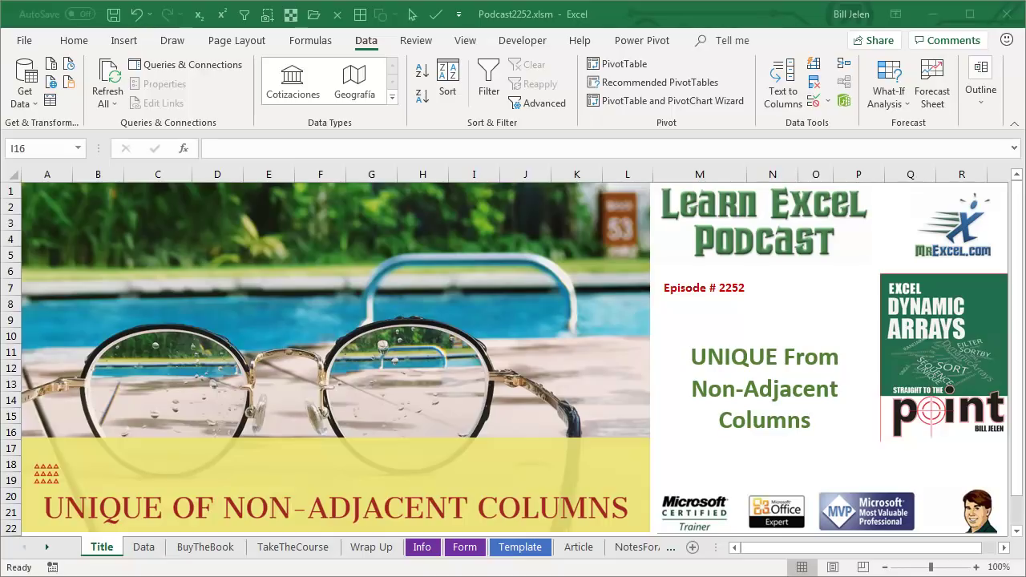
# Switch to the Data sheet of Podcast2252.xlsm.
pyautogui.click(145, 547)
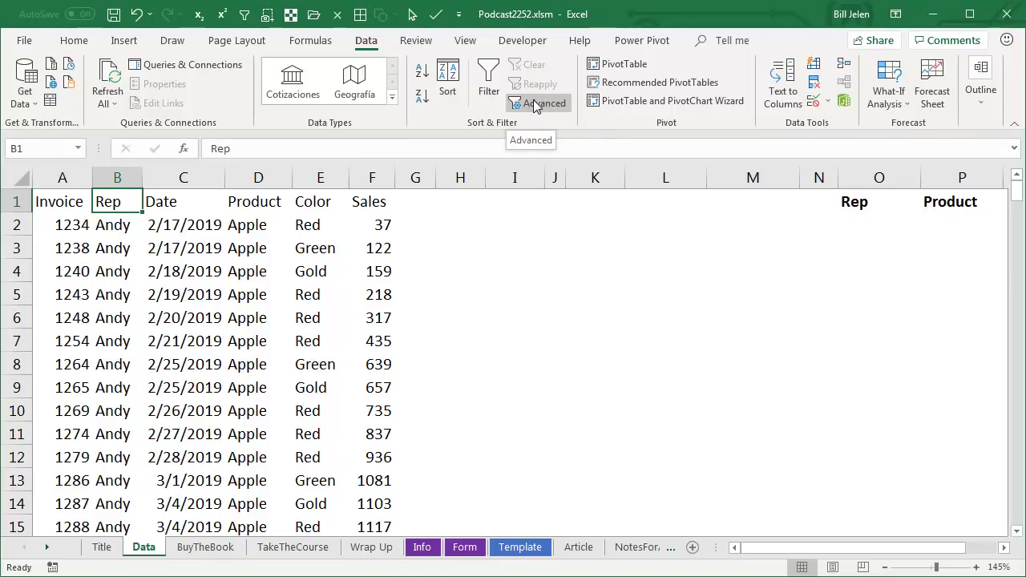
# Copy the Rep and Product headings from B1 and D1 into H1 and I1.
pyautogui.hotkey('ctrl', 'c')
pyautogui.press('Right')
pyautogui.press('Right')
pyautogui.press('Right')
pyautogui.press('Right')
pyautogui.press('Right')
pyautogui.press('Right')
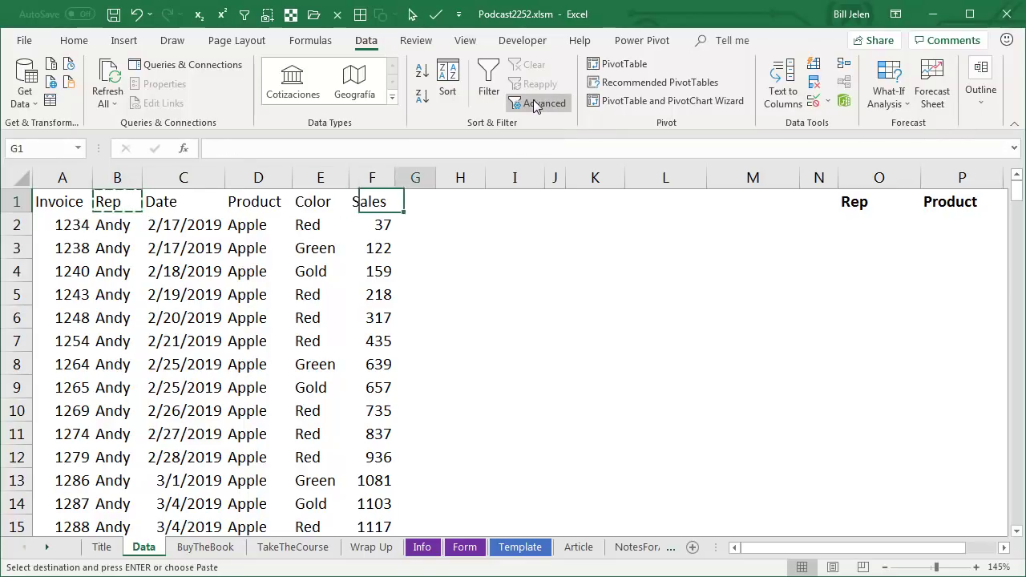
pyautogui.hotkey('ctrl', 'v')
pyautogui.press('Left')
pyautogui.press('Left')
pyautogui.press('Left')
pyautogui.press('Left')
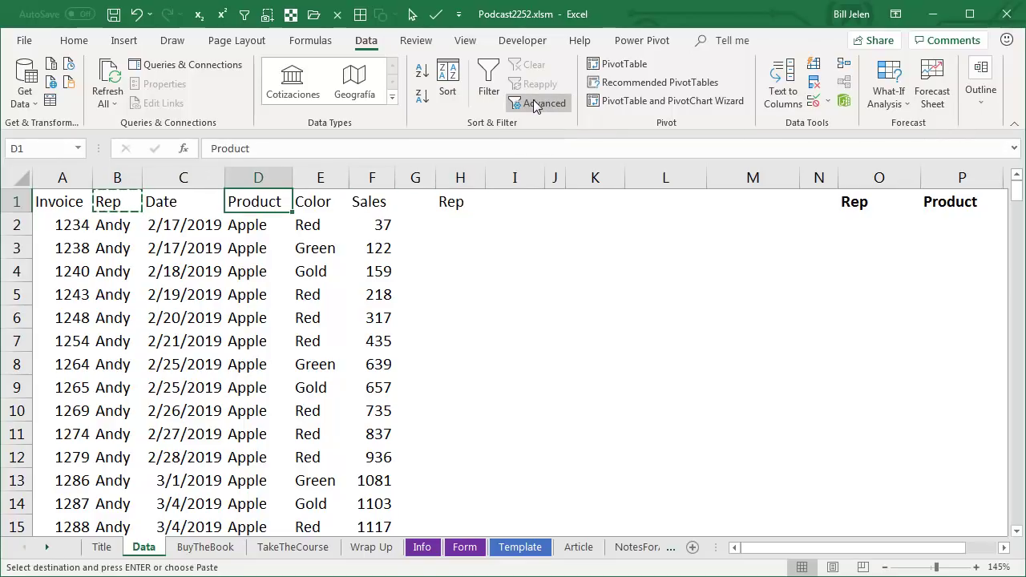
pyautogui.hotkey('ctrl', 'c')
pyautogui.press('Right')
pyautogui.press('Right')
pyautogui.press('Right')
pyautogui.press('Right')
pyautogui.press('Right')
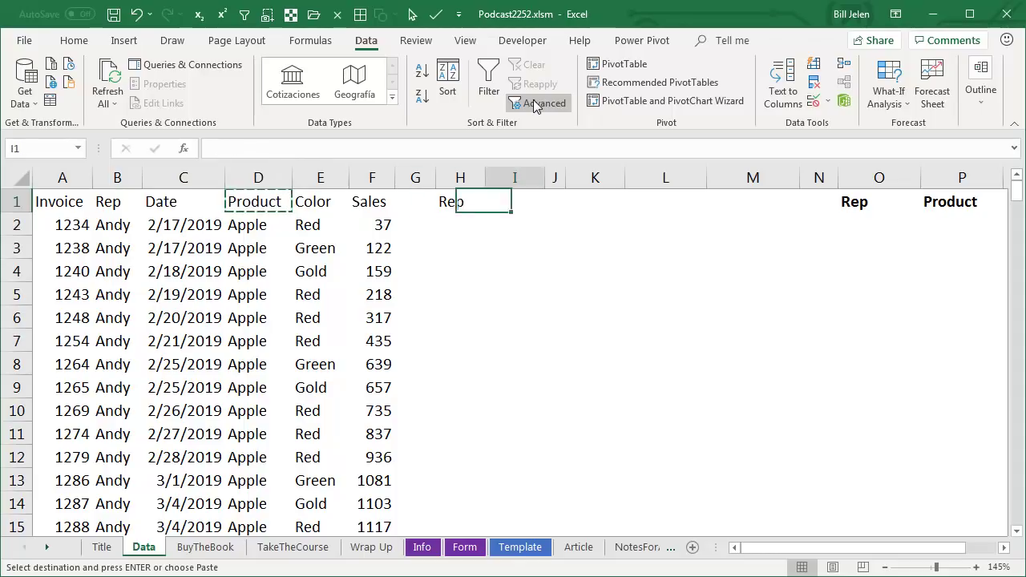
pyautogui.hotkey('ctrl', 'v')
pyautogui.press('Left')
pyautogui.press('Left')
pyautogui.press('Left')
pyautogui.press('Left')
pyautogui.press('Left')
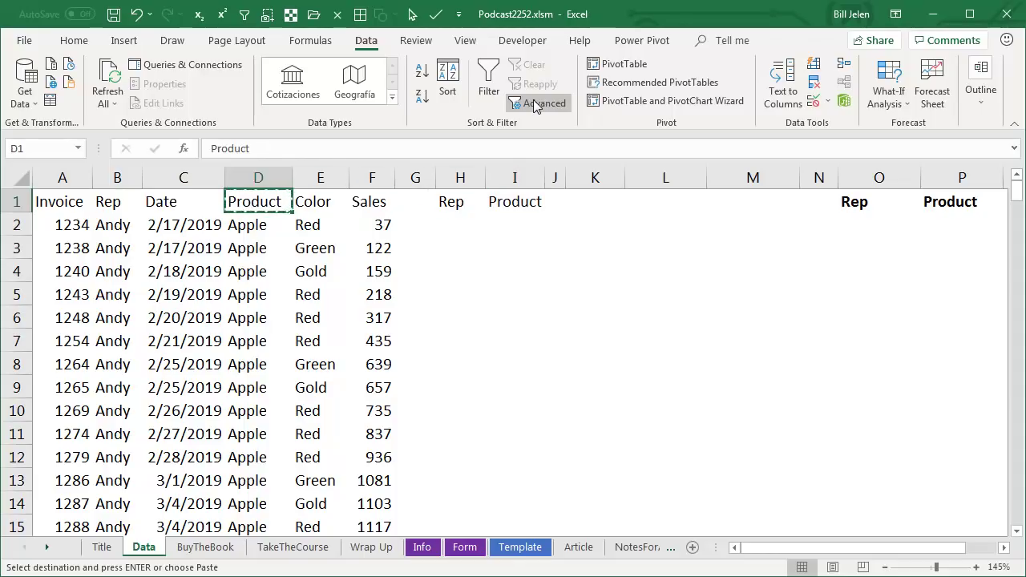
# Run an Advanced Filter, unique records only, copied to H1:I1, listing nine Rep/Product pairs.
pyautogui.click(536, 106)
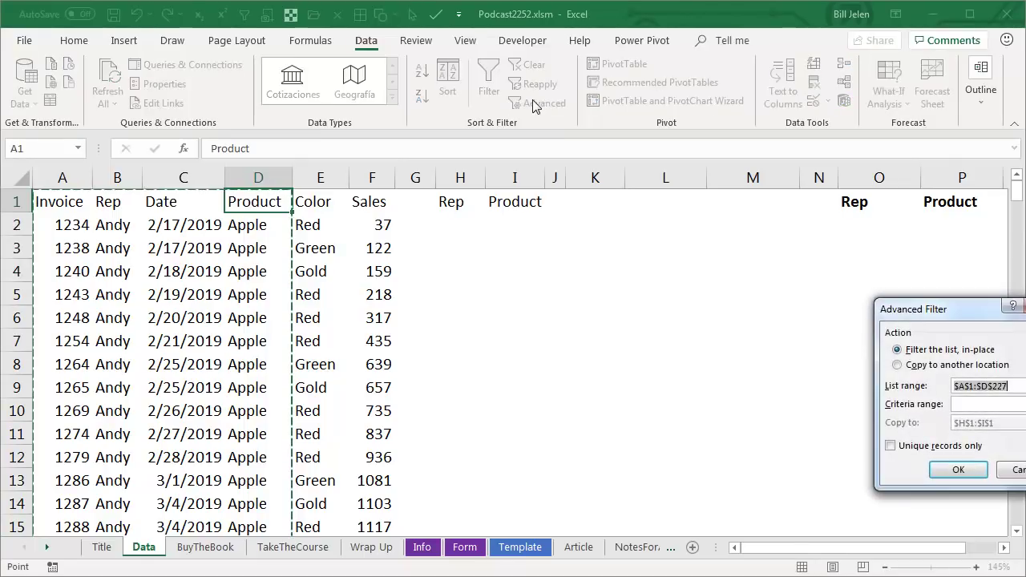
pyautogui.moveTo(908, 314); pyautogui.dragTo(326, 240)
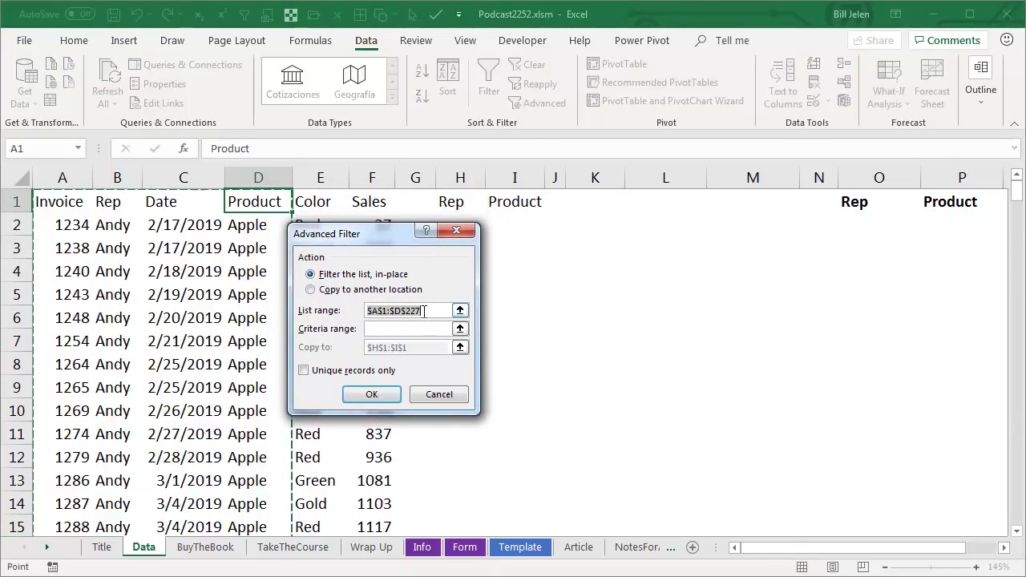
pyautogui.click(330, 292)
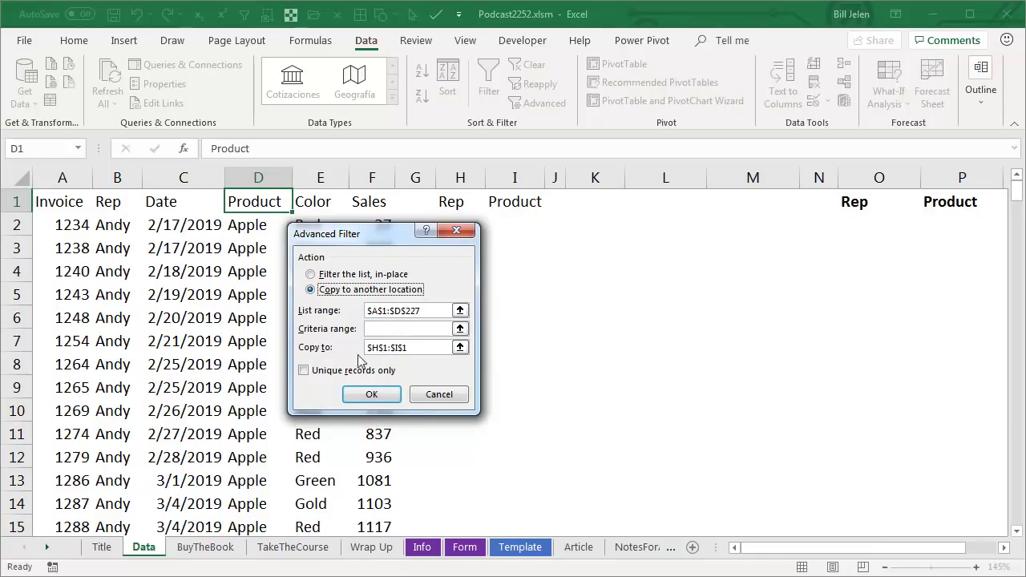
pyautogui.click(303, 370)
pyautogui.click(368, 393)
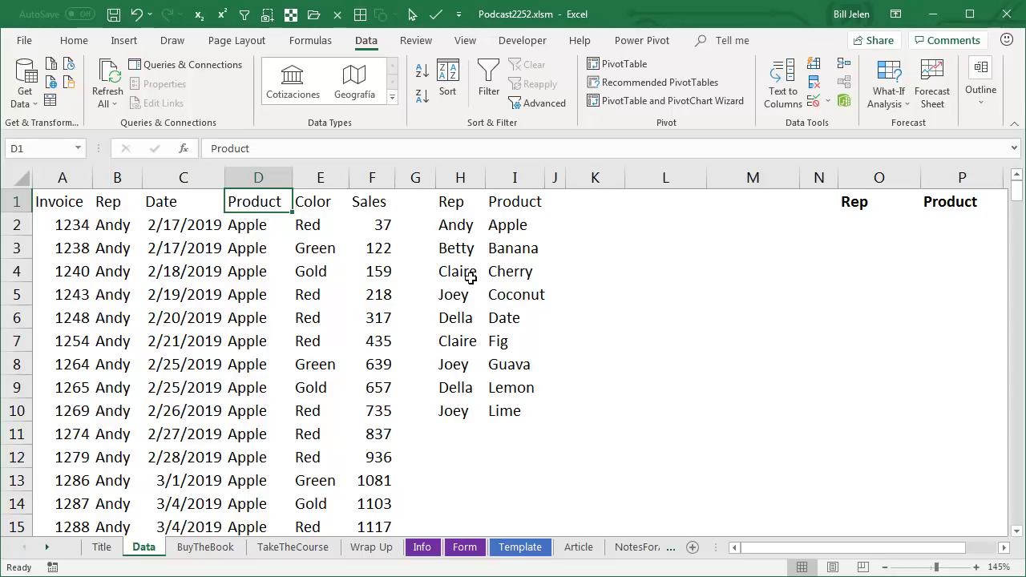
# Copy the Rep, Date and Product block B1:D227 and paste it at K1.
pyautogui.press('Left')
pyautogui.press('Left')
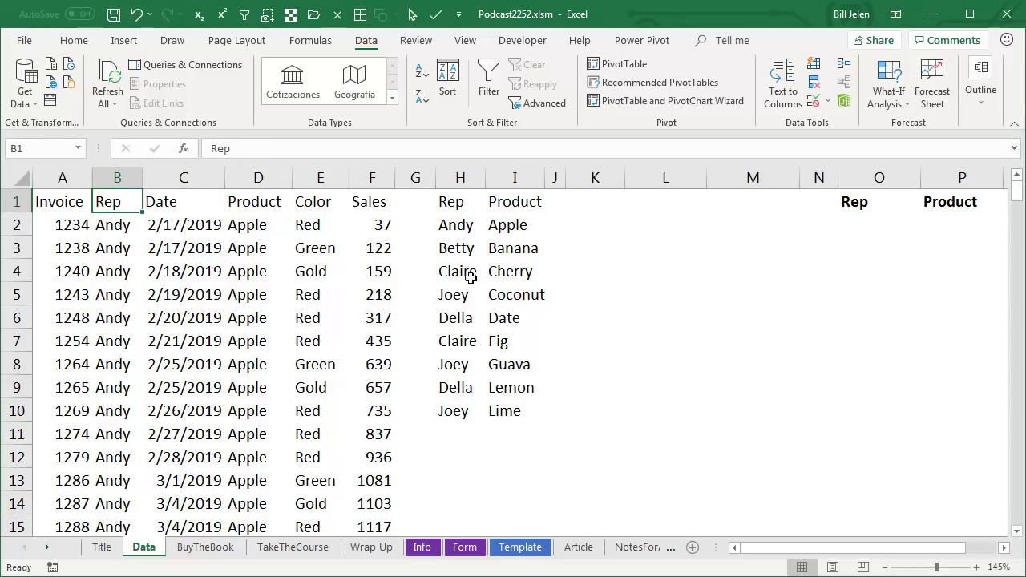
pyautogui.hotkey('ctrl', 'shift', 'Down')
pyautogui.hotkey('shift', 'Right')
pyautogui.hotkey('shift', 'Right')
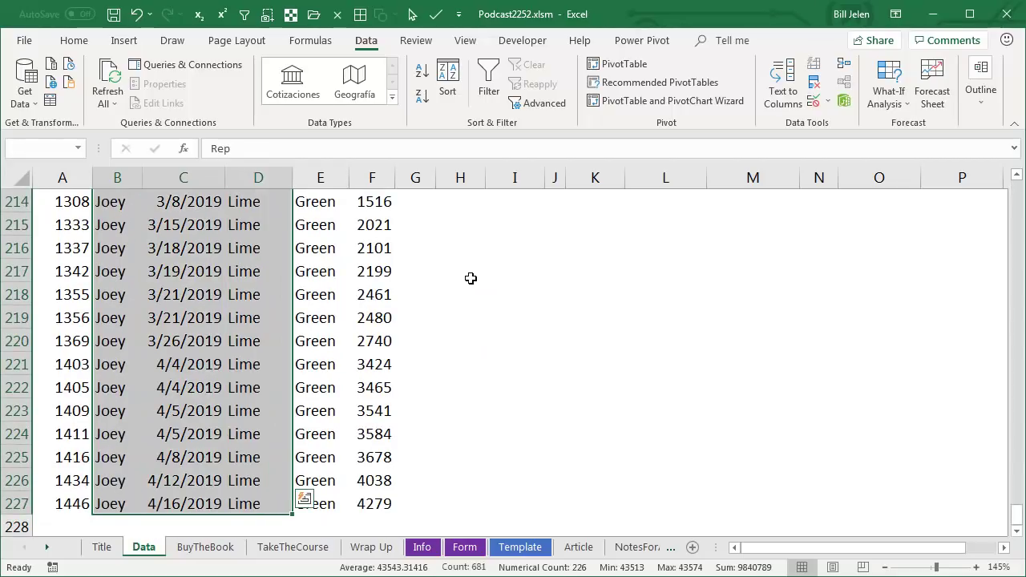
pyautogui.hotkey('ctrl', 'c')
pyautogui.hotkey('ctrl', 'BackSpace')
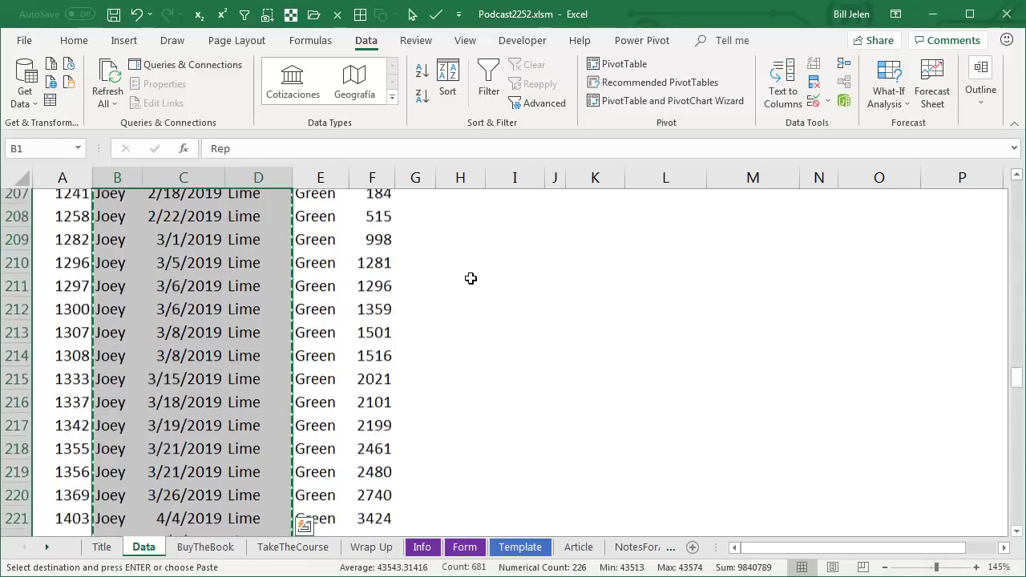
pyautogui.press('Right')
pyautogui.press('Right')
pyautogui.press('Right')
pyautogui.press('Right')
pyautogui.press('Right')
pyautogui.press('Right')
pyautogui.press('Right')
pyautogui.press('Right')
pyautogui.press('Right')
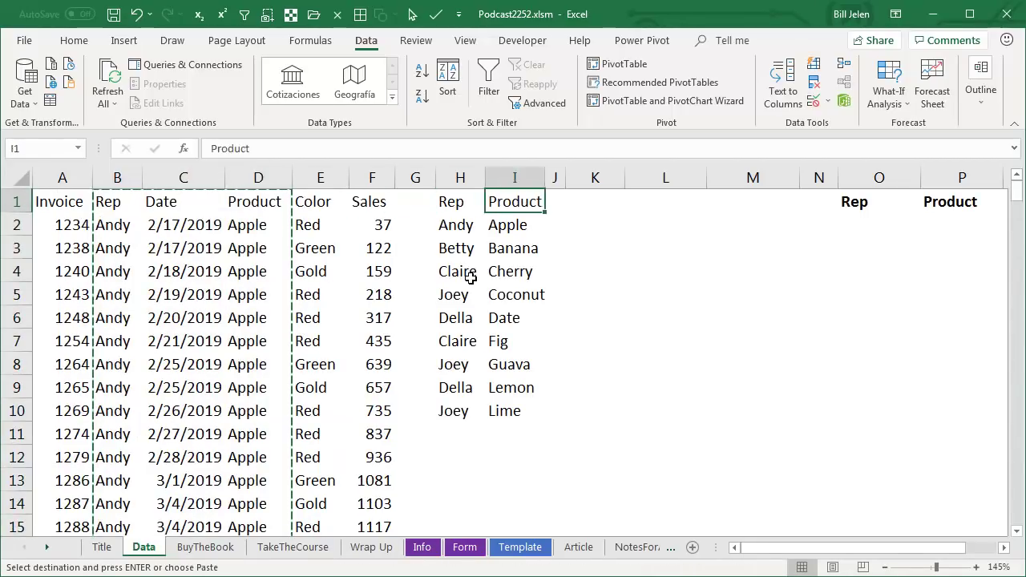
pyautogui.hotkey('ctrl', 'v')
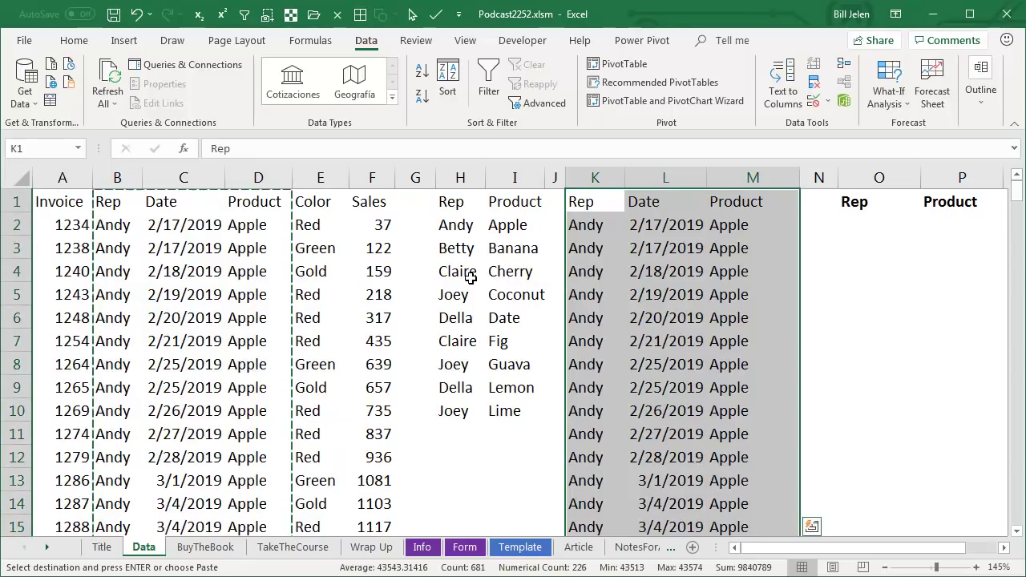
# Remove duplicates in K:M comparing only Rep and Product, leaving nine unique rows.
pyautogui.click(814, 86)
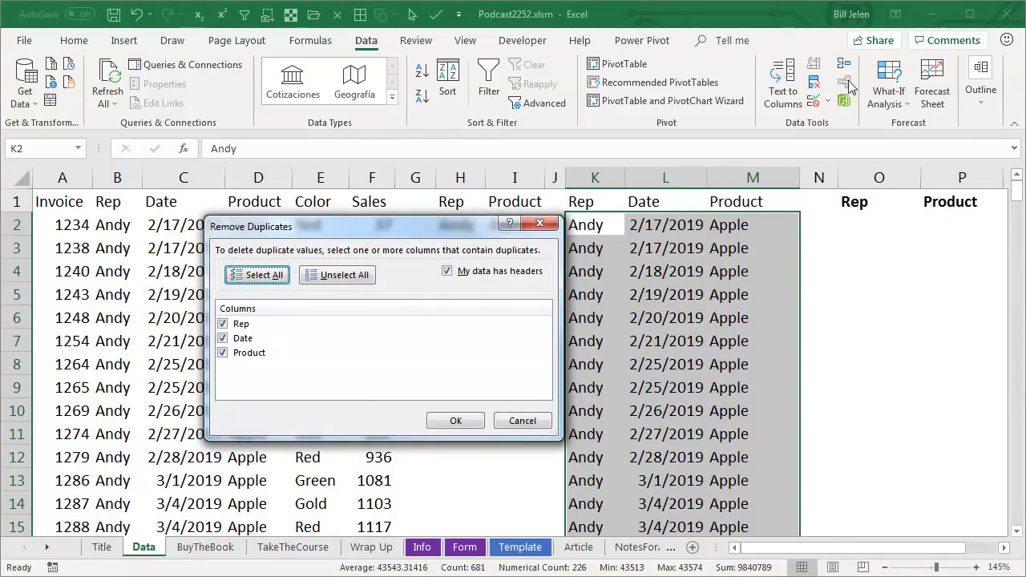
pyautogui.click(223, 338)
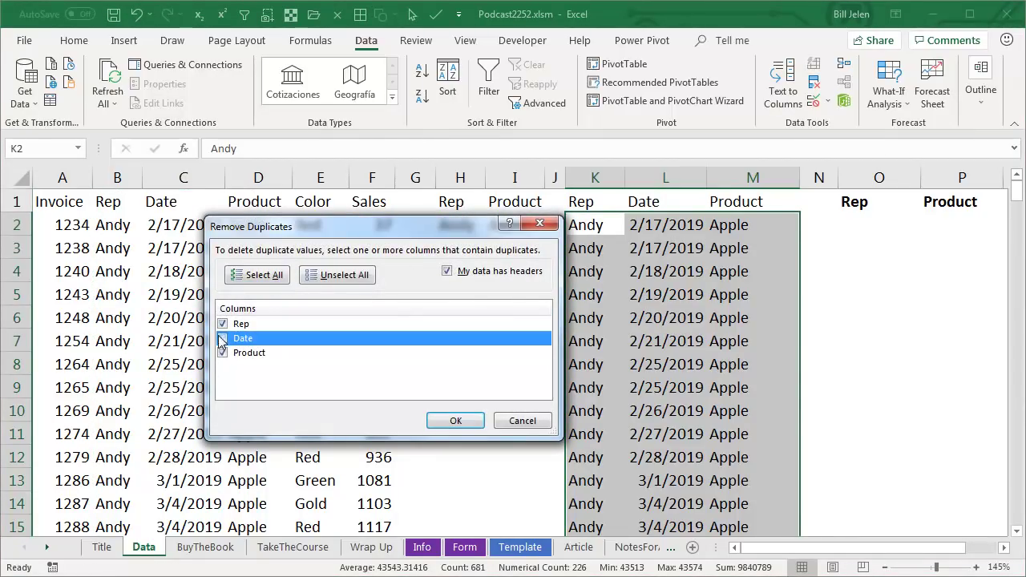
pyautogui.click(455, 421)
pyautogui.click(773, 470)
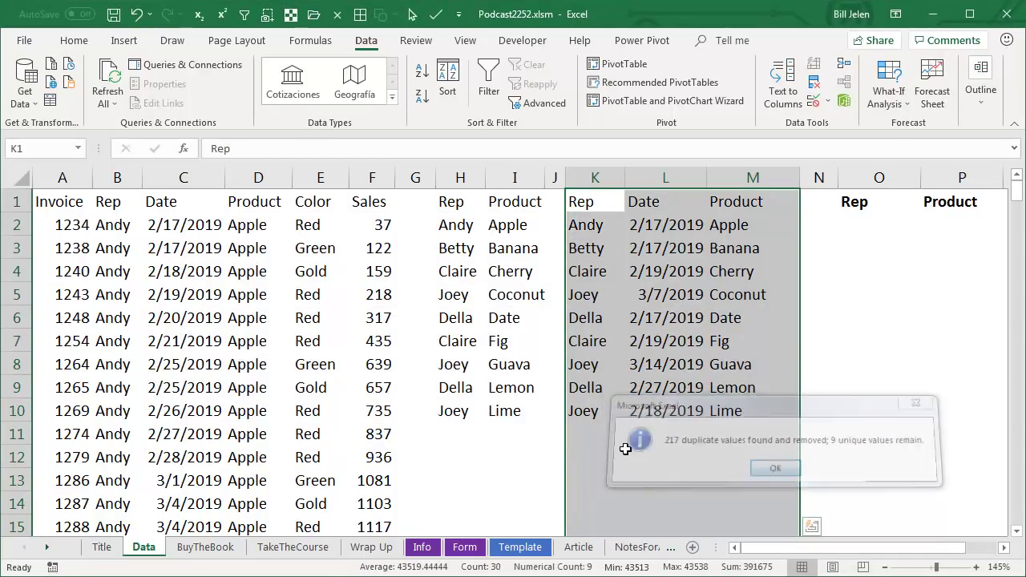
pyautogui.rightClick(664, 181)
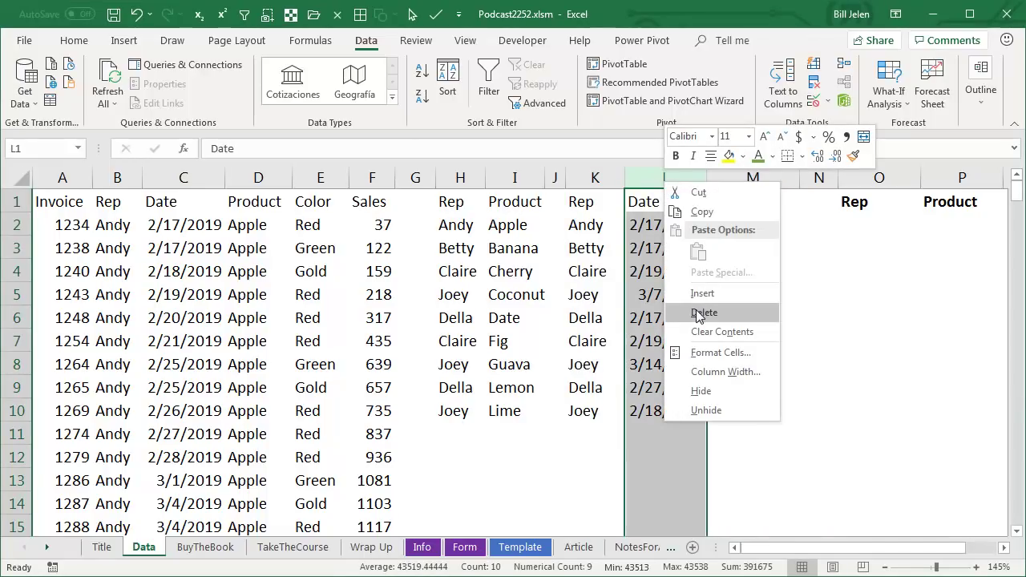
pyautogui.click(650, 178)
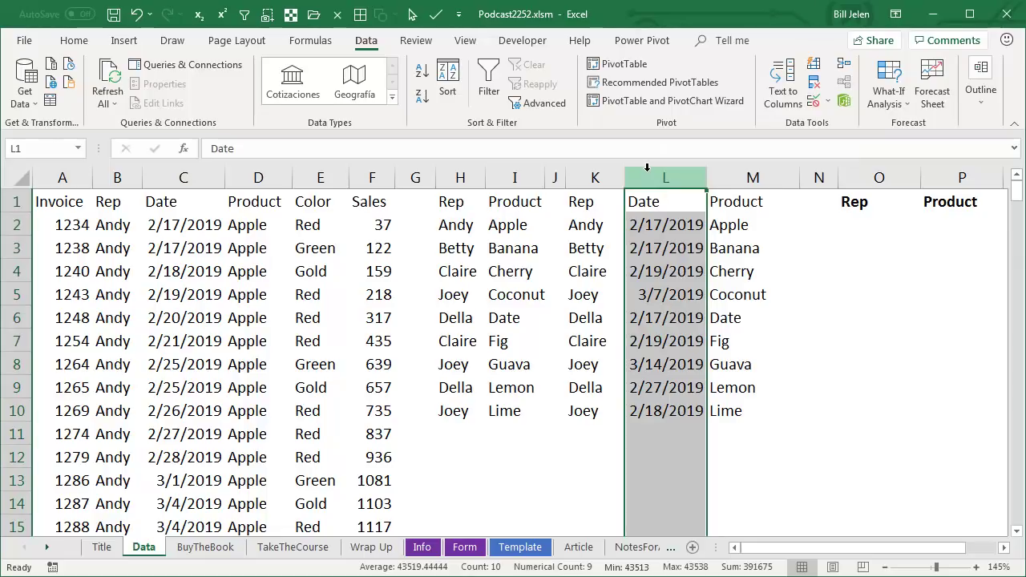
pyautogui.click(849, 225)
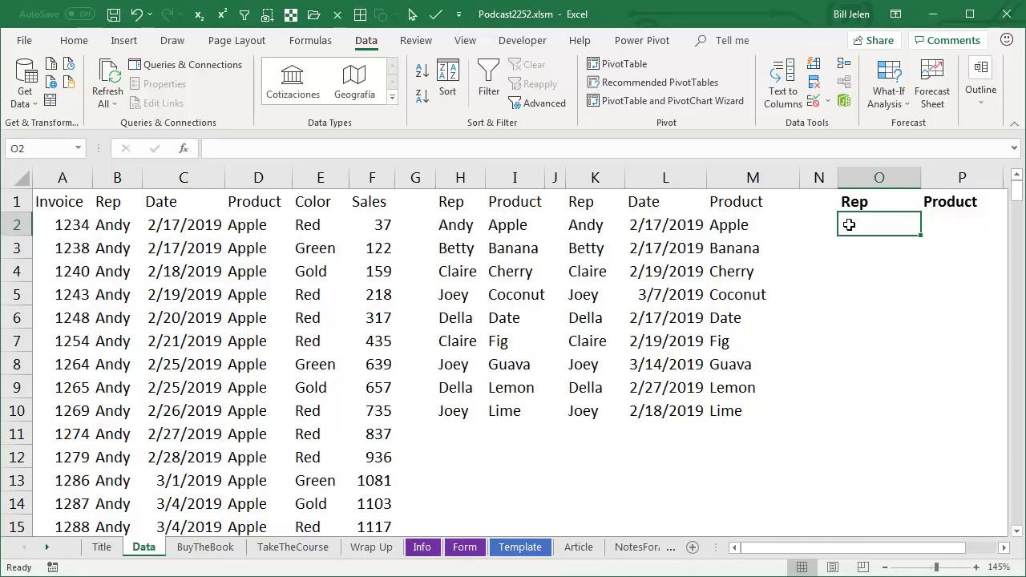
pyautogui.write('=UNIQUE')
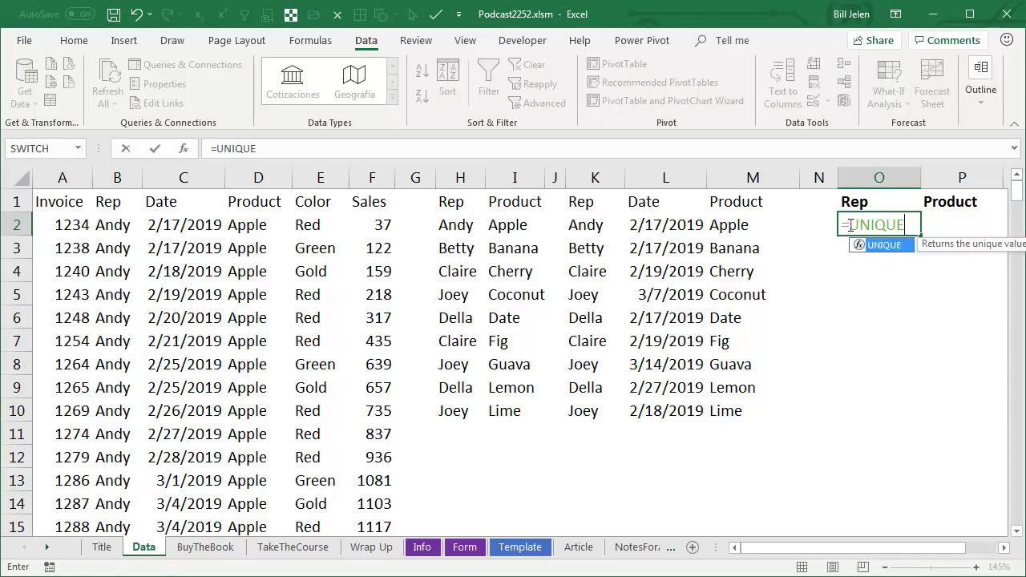
pyautogui.write('(')
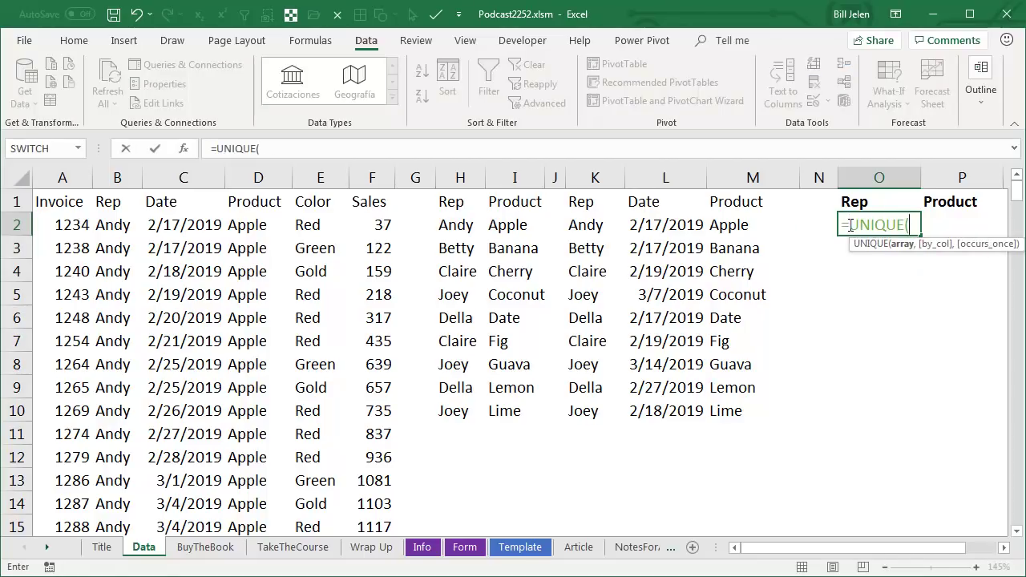
pyautogui.press('Left')
pyautogui.press('Left')
pyautogui.press('Left')
pyautogui.press('Left')
pyautogui.press('Left')
pyautogui.press('Left')
pyautogui.press('Left')
pyautogui.press('Left')
pyautogui.press('Left')
pyautogui.press('Left')
pyautogui.press('Left')
pyautogui.press('Left')
pyautogui.press('Left')
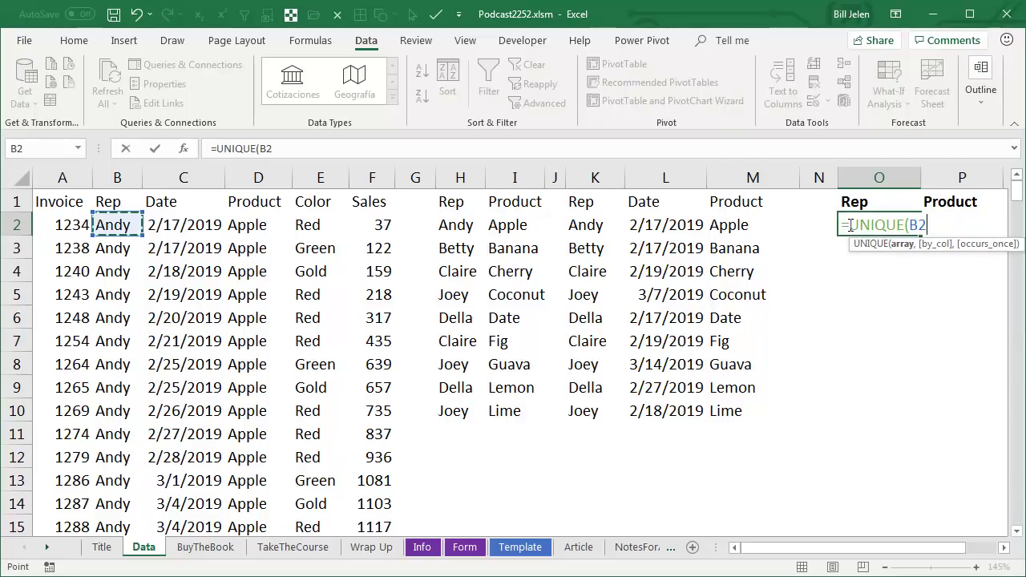
pyautogui.hotkey('ctrl', 'shift', 'Down')
pyautogui.hotkey('shift', 'Right')
pyautogui.hotkey('shift', 'Right')
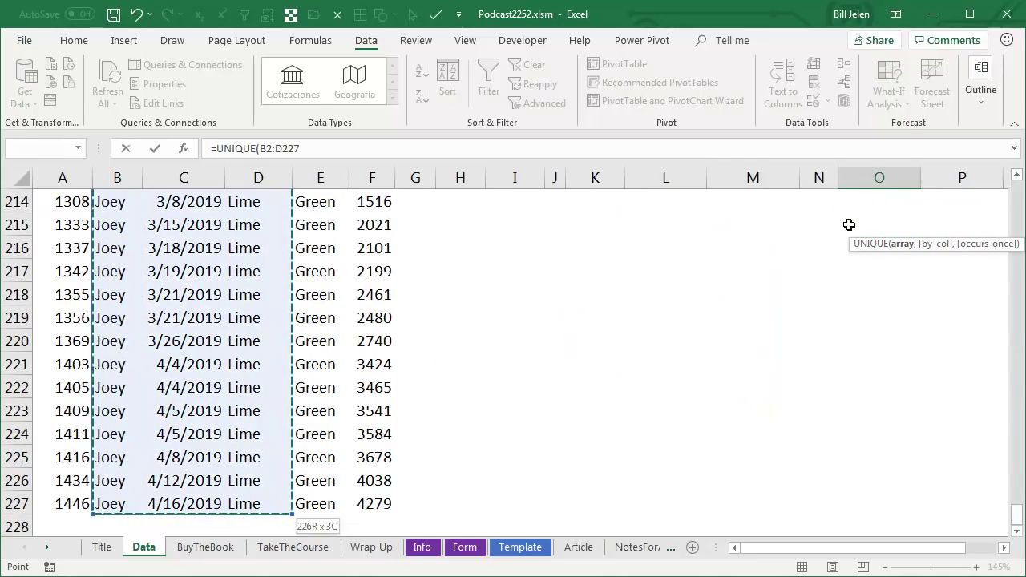
pyautogui.hotkey('ctrl', 'BackSpace')
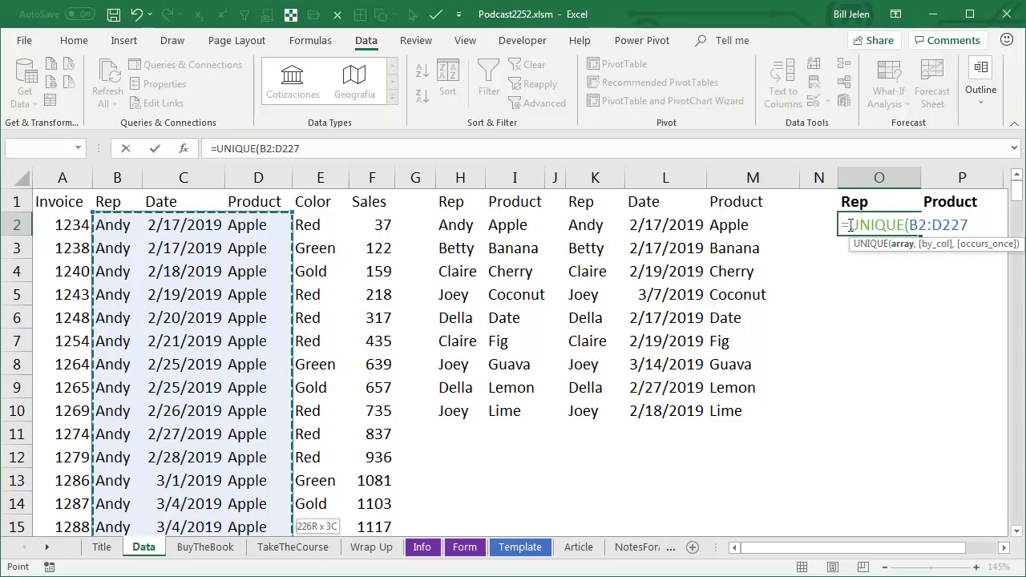
pyautogui.press('BackSpace')
pyautogui.press('BackSpace')
pyautogui.press('BackSpace')
pyautogui.press('BackSpace')
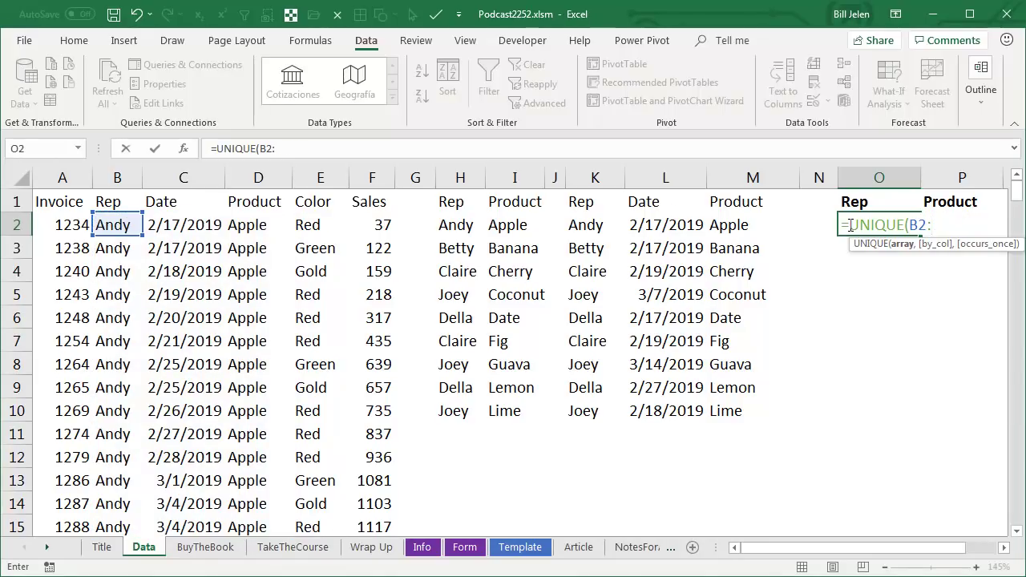
pyautogui.write('B227')
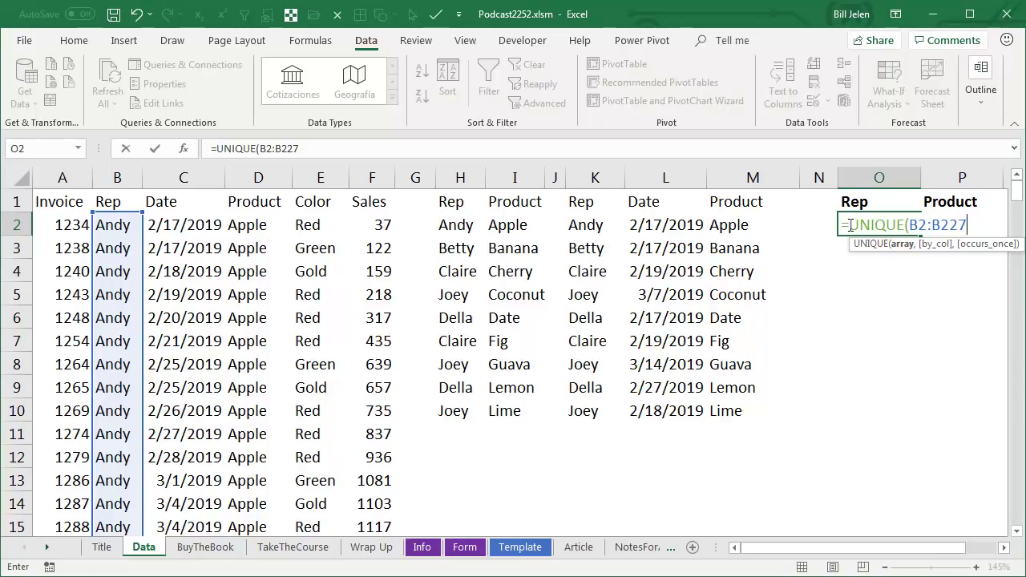
pyautogui.press('Escape')
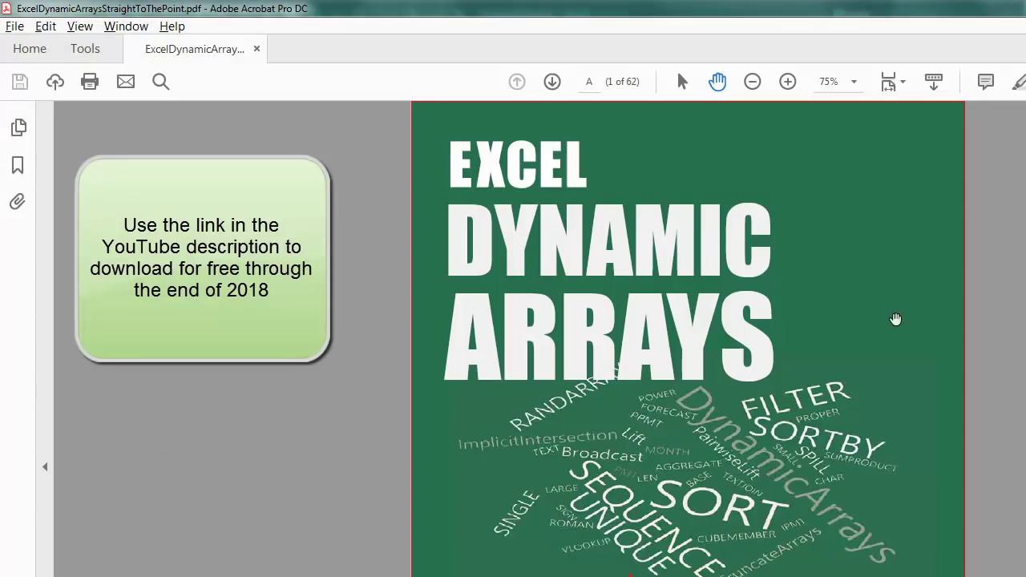
# Scroll the Excel Dynamic Arrays PDF to page 32 on lifting and implicit intersection.
pyautogui.scroll(-5, 895, 319)
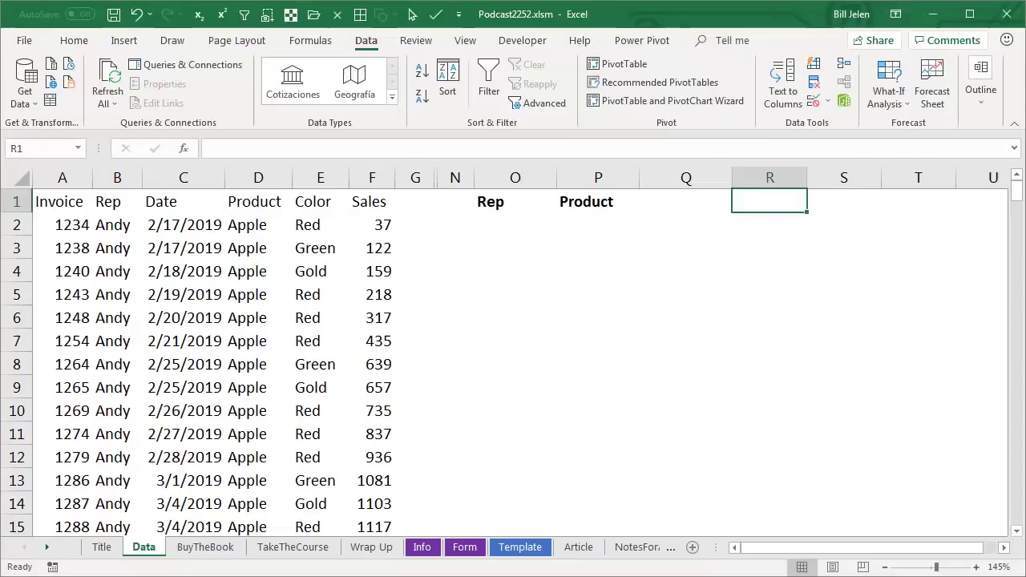
# Enter =RANDBETWEEN(1,2) in R1 and =CHOOSE(R1,"Apple","Banana") in O2.
pyautogui.write('=RANDBETWEEN(1,2)')
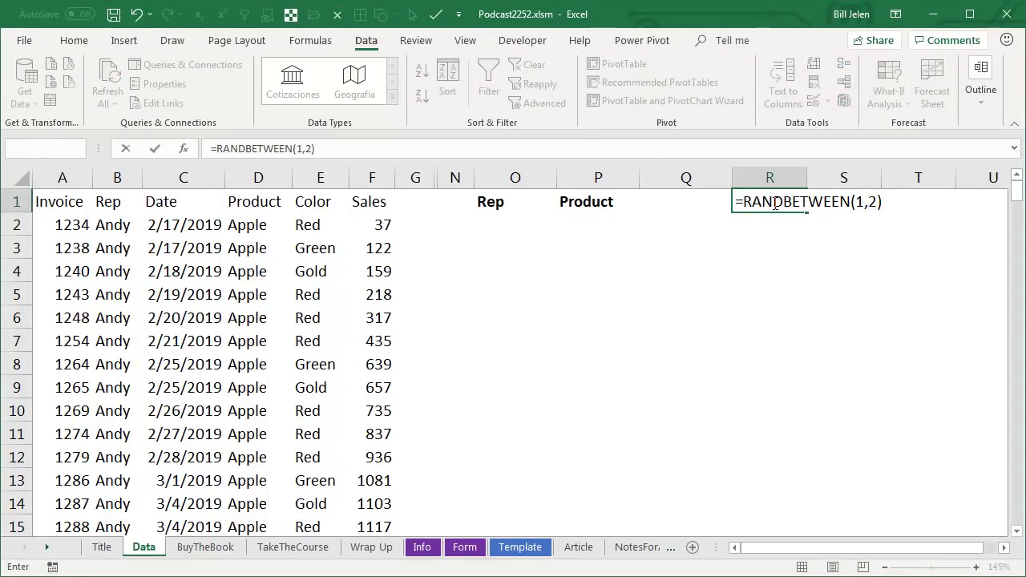
pyautogui.press('Return')
pyautogui.press('Left')
pyautogui.press('Left')
pyautogui.press('Left')
pyautogui.write('=CHO')
pyautogui.press('Tab')
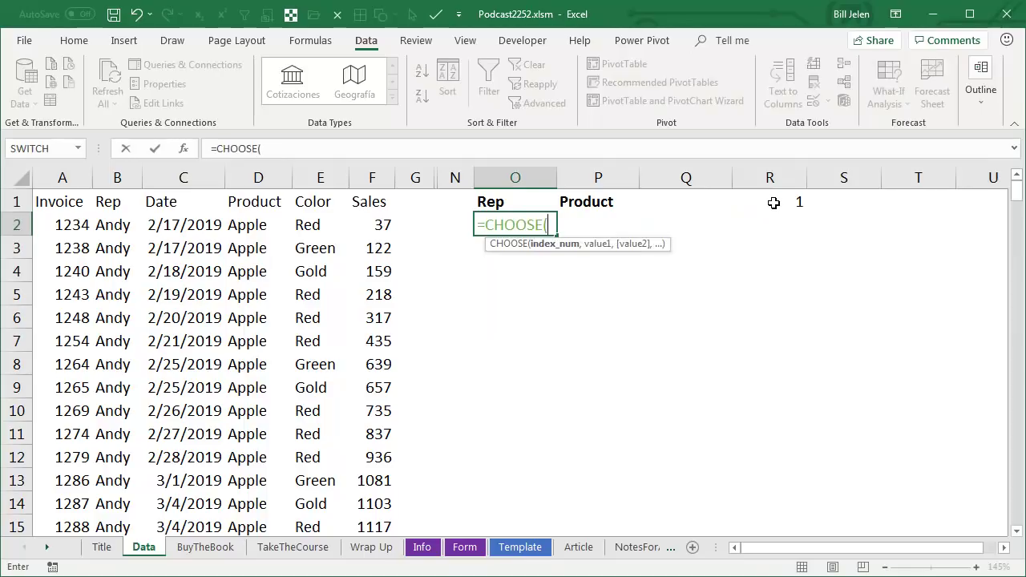
pyautogui.press('Up')
pyautogui.press('Right')
pyautogui.press('Right')
pyautogui.press('Right')
pyautogui.write(',')
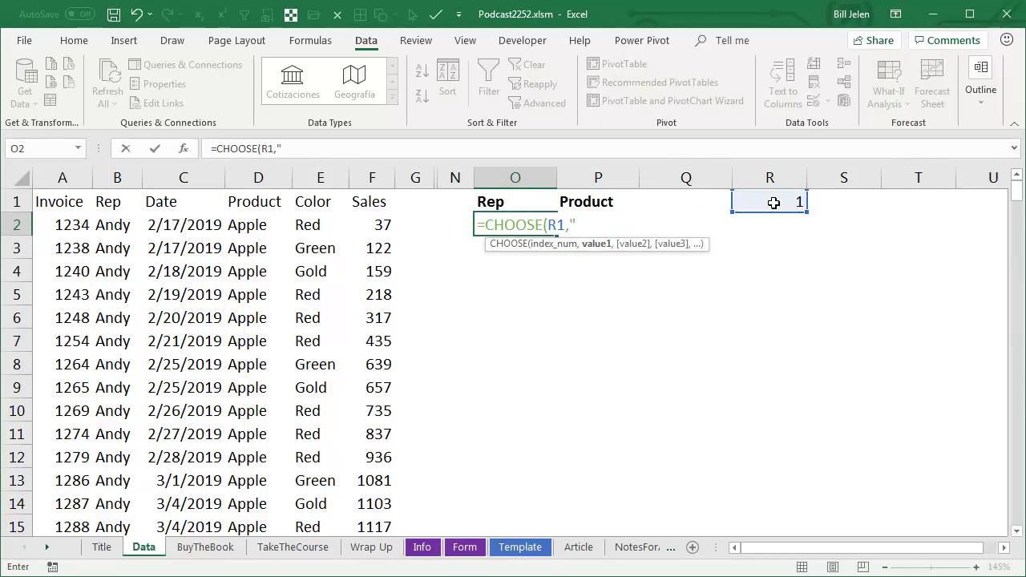
pyautogui.write('Apple",')
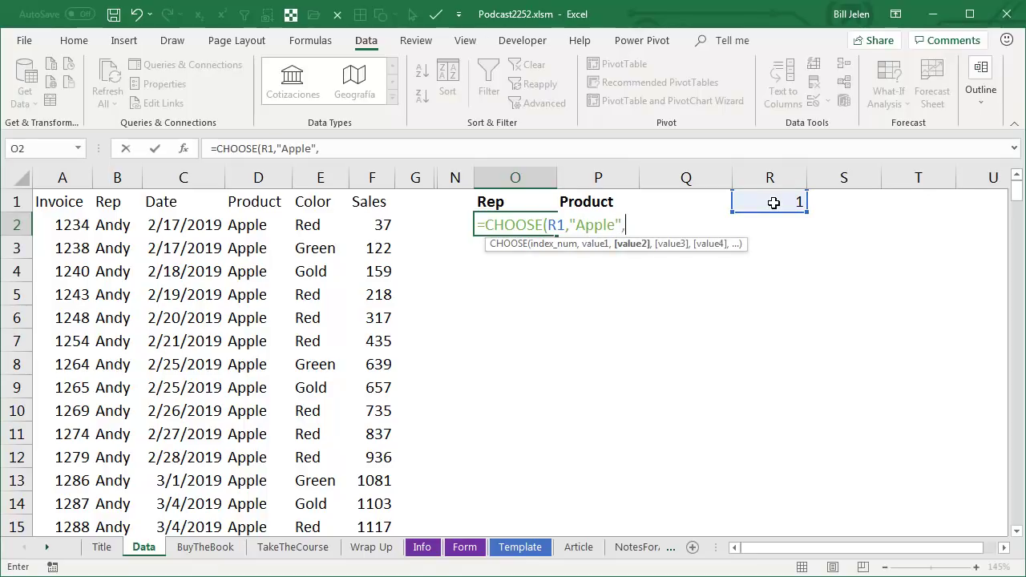
pyautogui.write('"Banana")')
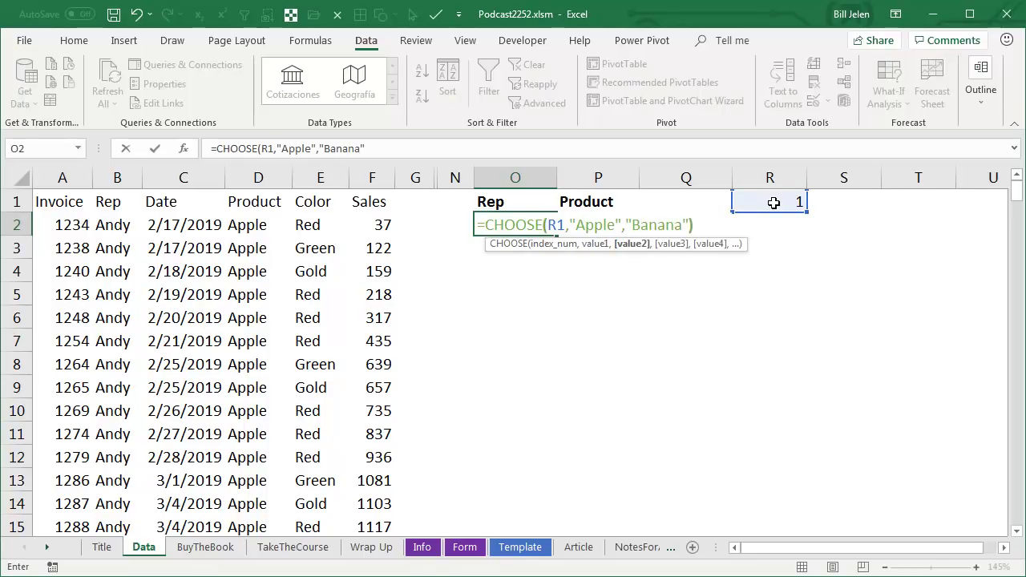
pyautogui.hotkey('ctrl', 'Return')
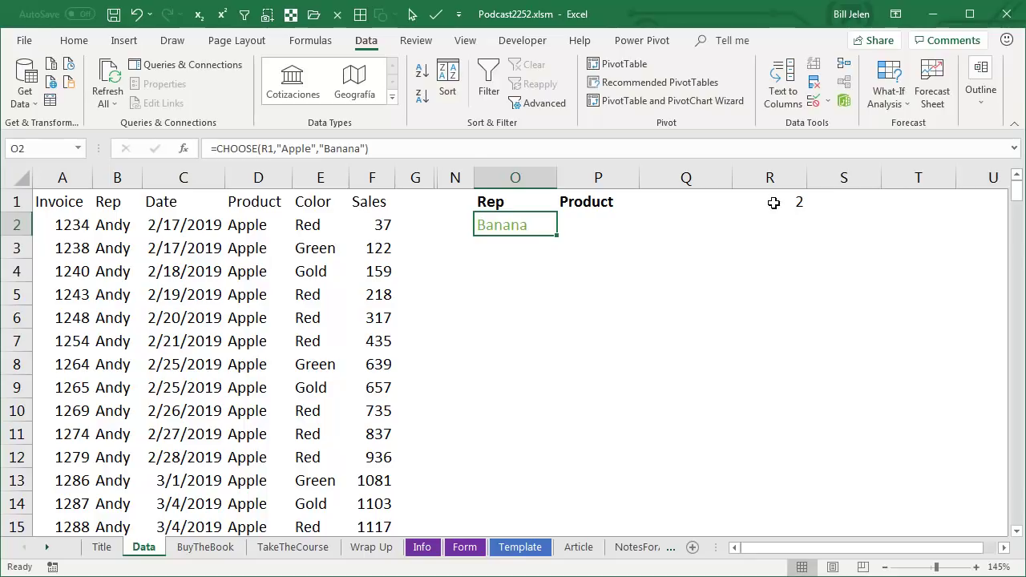
# Recalculate with Calculate Now until R1 rolls 2 and O2 shows Banana.
pyautogui.hotkey('alt', 'm')
pyautogui.click(934, 72)
pyautogui.click(934, 72)
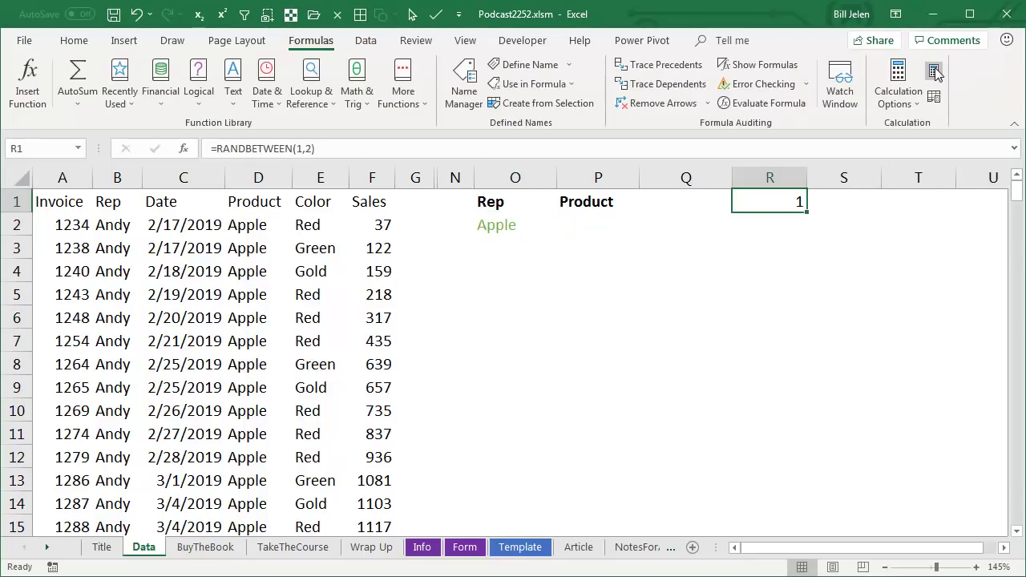
pyautogui.click(934, 72)
# Clear R1 and rewrite O2's CHOOSE index as the array constant {1,2}.
pyautogui.press('Left')
pyautogui.press('Left')
pyautogui.press('Left')
pyautogui.press('Down')
pyautogui.press('F2')
pyautogui.press('BackSpace')
pyautogui.press('BackSpace')
pyautogui.press('BackSpace')
pyautogui.press('BackSpace')
pyautogui.press('BackSpace')
pyautogui.press('BackSpace')
pyautogui.press('BackSpace')
pyautogui.press('BackSpace')
pyautogui.press('BackSpace')
pyautogui.press('BackSpace')
pyautogui.press('BackSpace')
pyautogui.press('BackSpace')
pyautogui.press('BackSpace')
pyautogui.press('BackSpace')
pyautogui.press('BackSpace')
pyautogui.press('BackSpace')
pyautogui.press('BackSpace')
pyautogui.press('BackSpace')
pyautogui.press('BackSpace')
pyautogui.press('BackSpace')
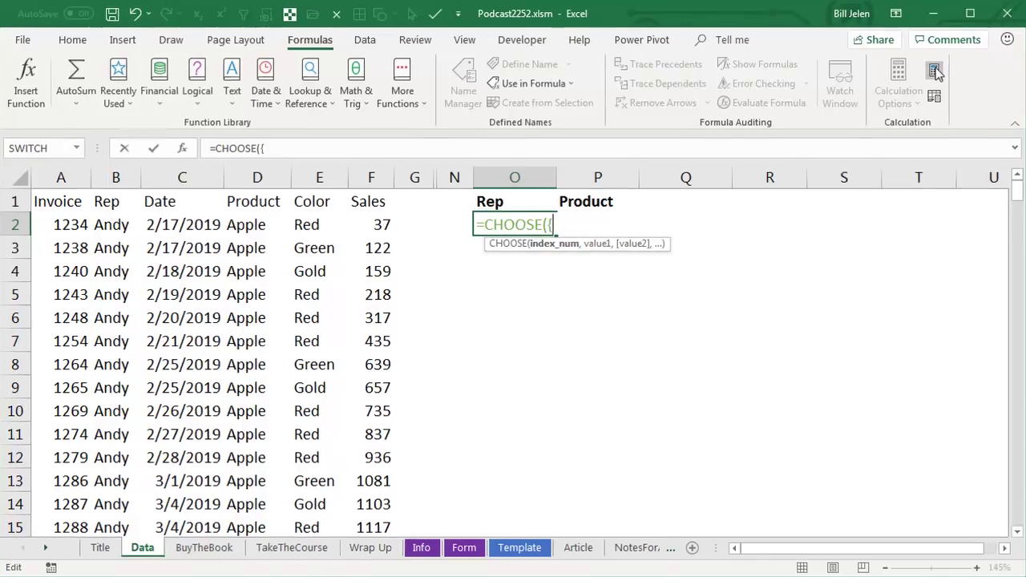
pyautogui.write('{1,2}')
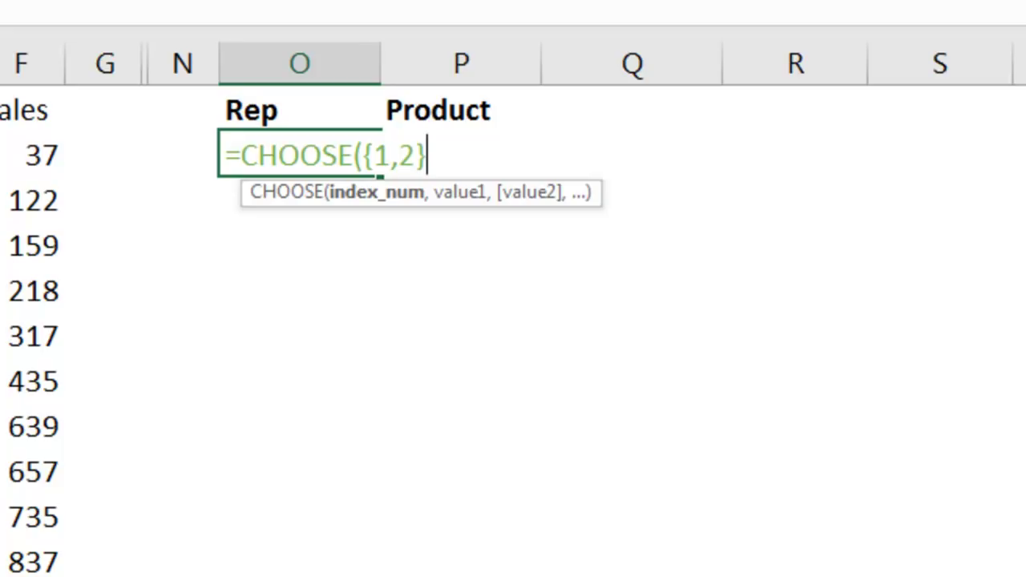
pyautogui.write(',')
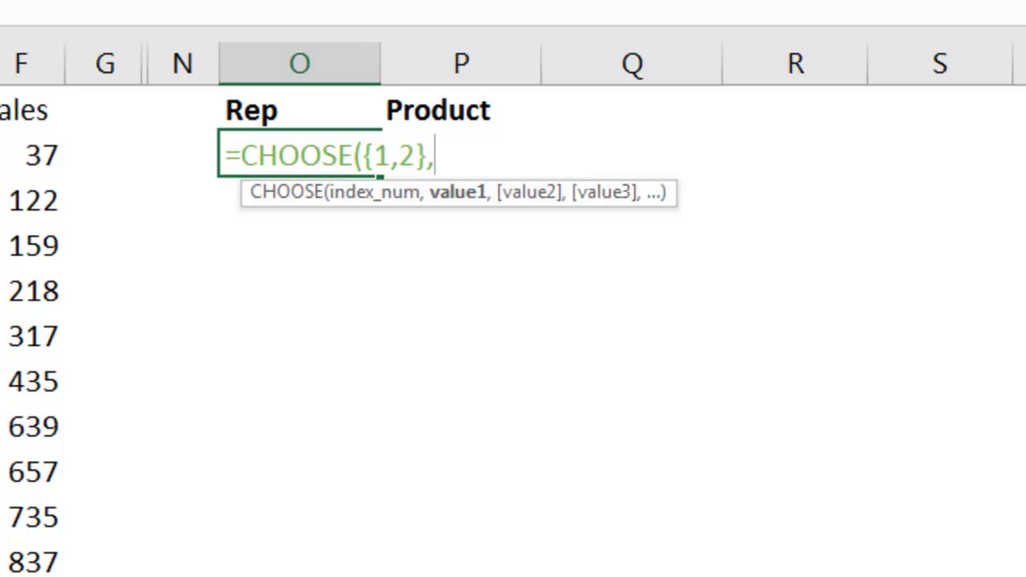
pyautogui.press('Left')
pyautogui.press('Left')
pyautogui.press('Left')
pyautogui.press('Left')
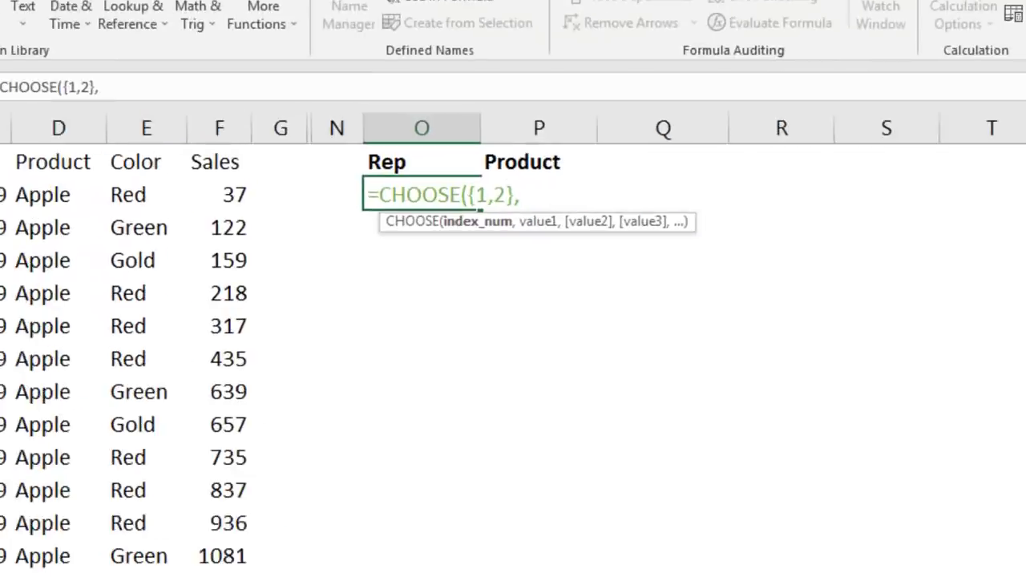
pyautogui.press('Right')
pyautogui.press('Right')
pyautogui.press('Right')
pyautogui.press('Right')
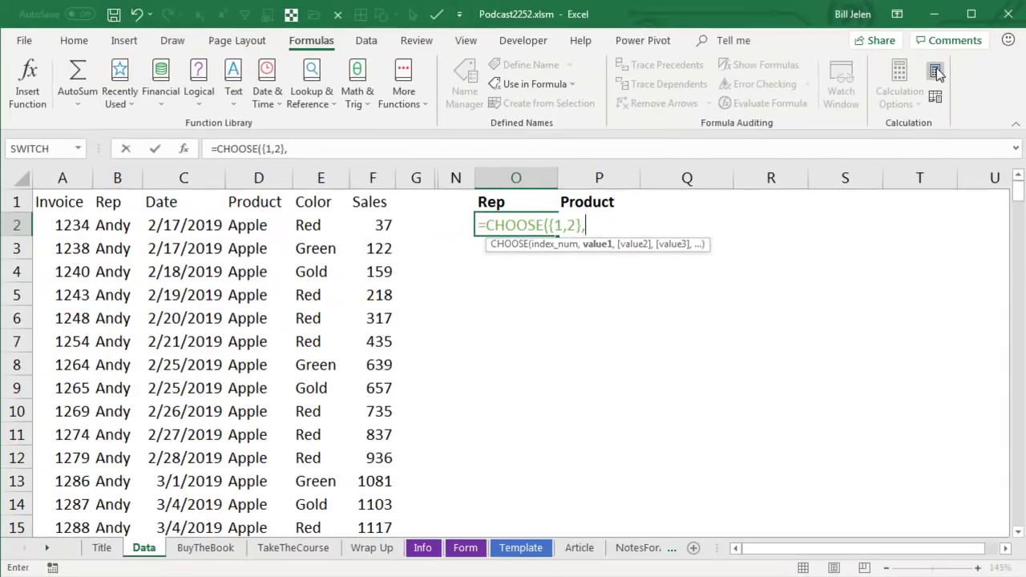
# Add B2:B227 and D2:D227 as CHOOSE values, spilling every Rep and Product pair.
pyautogui.press('Left')
pyautogui.hotkey('ctrl', 'Left')
pyautogui.press('Right')
pyautogui.hotkey('ctrl', 'shift', 'Down')
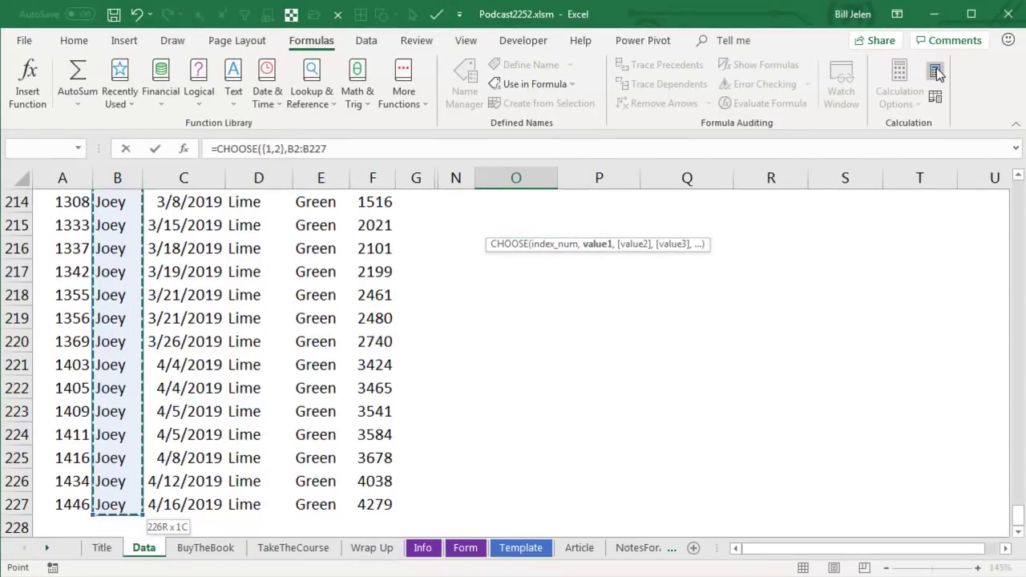
pyautogui.write(',')
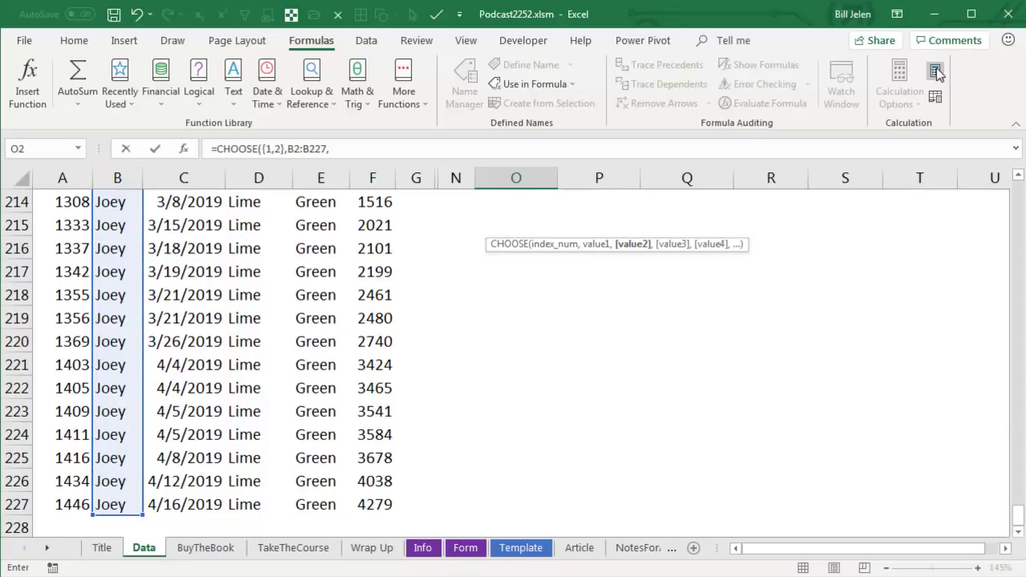
pyautogui.press('Left')
pyautogui.press('Left')
pyautogui.press('Left')
pyautogui.press('Left')
pyautogui.press('Left')
pyautogui.hotkey('ctrl', 'shift', 'Down')
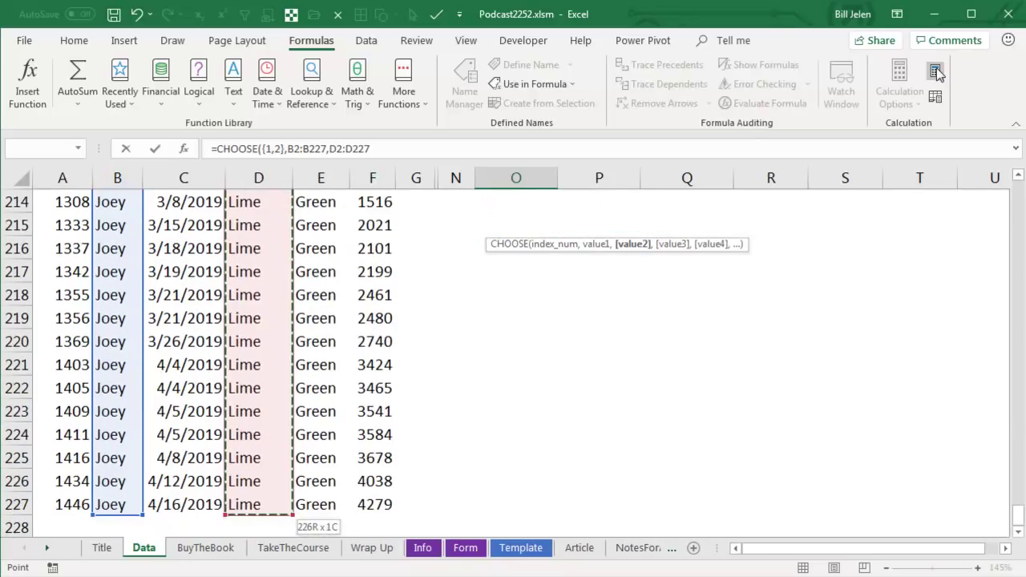
pyautogui.write(')')
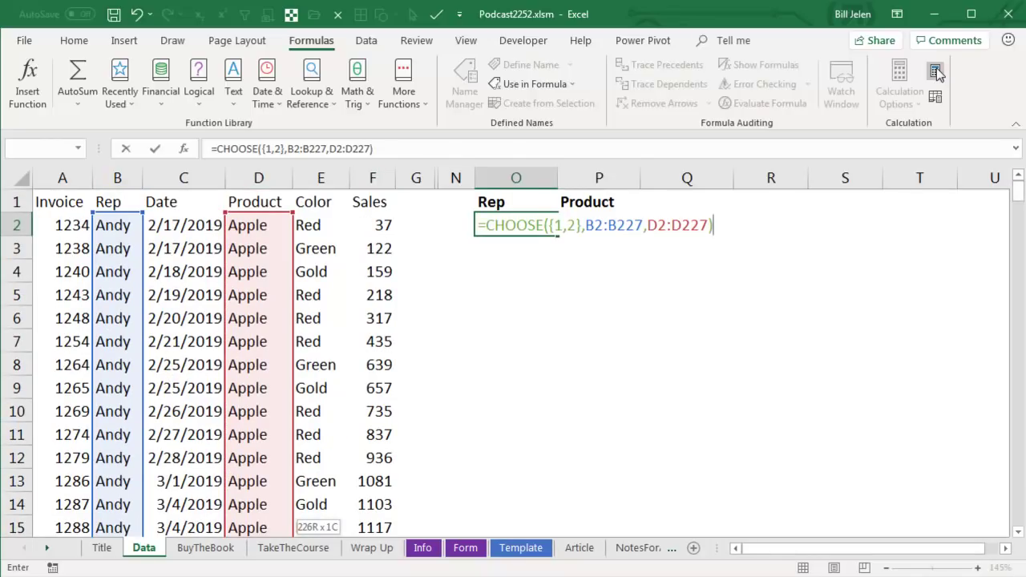
pyautogui.press('Return')
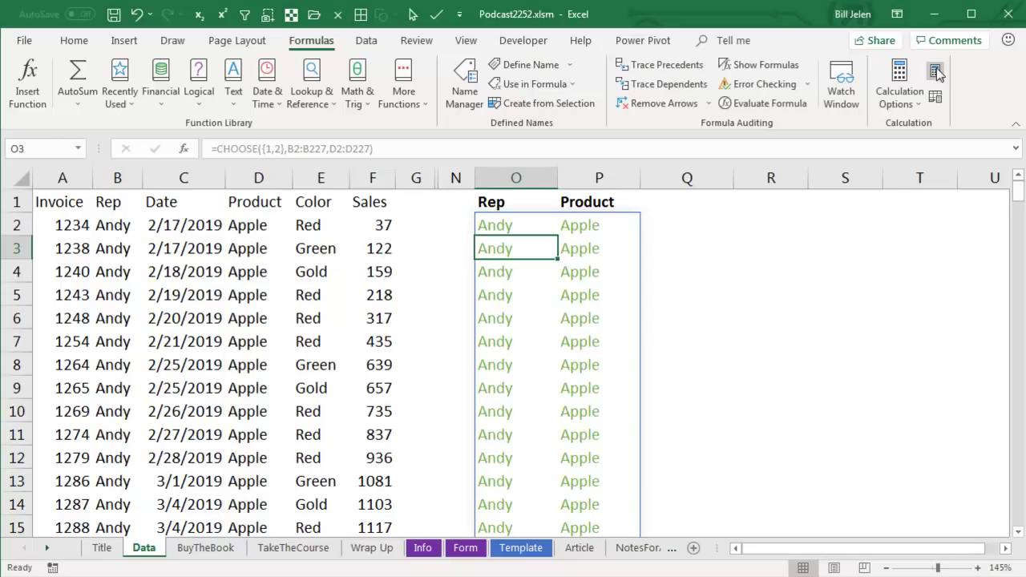
# Wrap O2's formula as =UNIQUE(CHOOSE({1,2},B2:B227,D2:D227)), spilling nine unique pairs Andy/Apple to Joey/Lime.
pyautogui.press('Down')
pyautogui.press('Down')
pyautogui.press('Down')
pyautogui.press('Down')
pyautogui.press('Down')
pyautogui.press('Down')
pyautogui.press('Down')
pyautogui.press('Down')
pyautogui.press('Down')
pyautogui.press('Down')
pyautogui.press('Down')
pyautogui.press('Down')
pyautogui.press('Down')
pyautogui.press('Down')
pyautogui.press('Down')
pyautogui.press('Down')
pyautogui.press('Down')
pyautogui.press('Down')
pyautogui.press('Down')
pyautogui.press('Down')
pyautogui.press('Down')
pyautogui.press('Down')
pyautogui.press('Down')
pyautogui.press('Down')
pyautogui.press('Down')
pyautogui.press('Down')
pyautogui.press('Down')
pyautogui.press('Down')
pyautogui.press('Down')
pyautogui.press('Down')
pyautogui.press('Down')
pyautogui.press('Down')
pyautogui.press('Down')
pyautogui.press('Down')
pyautogui.press('Down')
pyautogui.press('Down')
pyautogui.press('Down')
pyautogui.press('Down')
pyautogui.press('Down')
pyautogui.press('Down')
pyautogui.press('End')
pyautogui.press('Up')
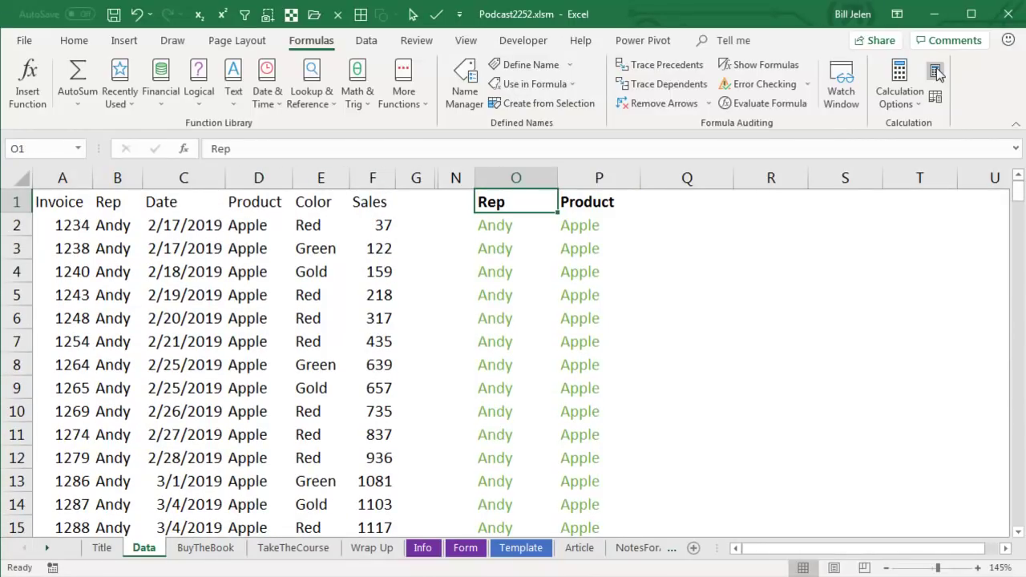
pyautogui.press('Down')
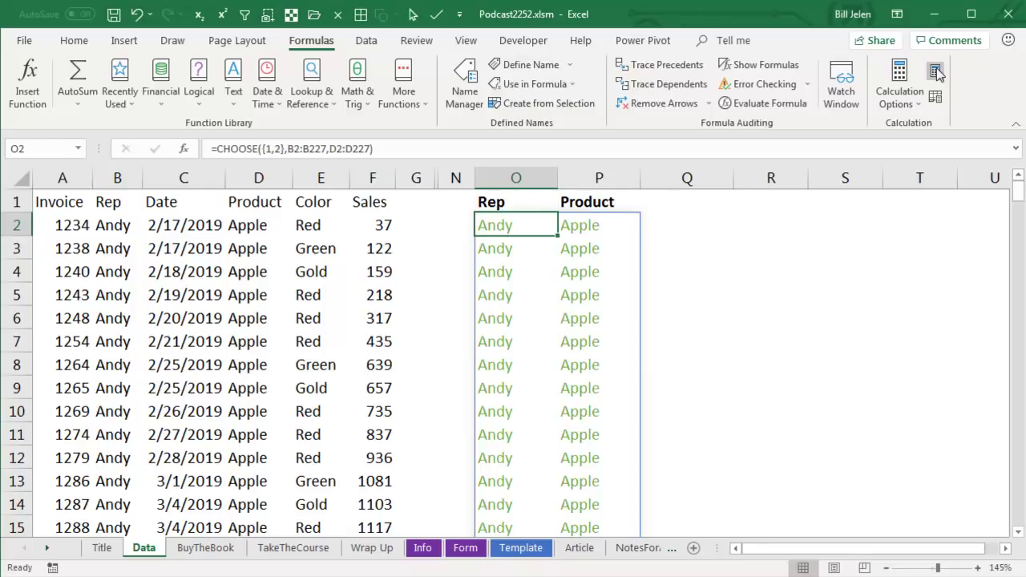
pyautogui.press('F2')
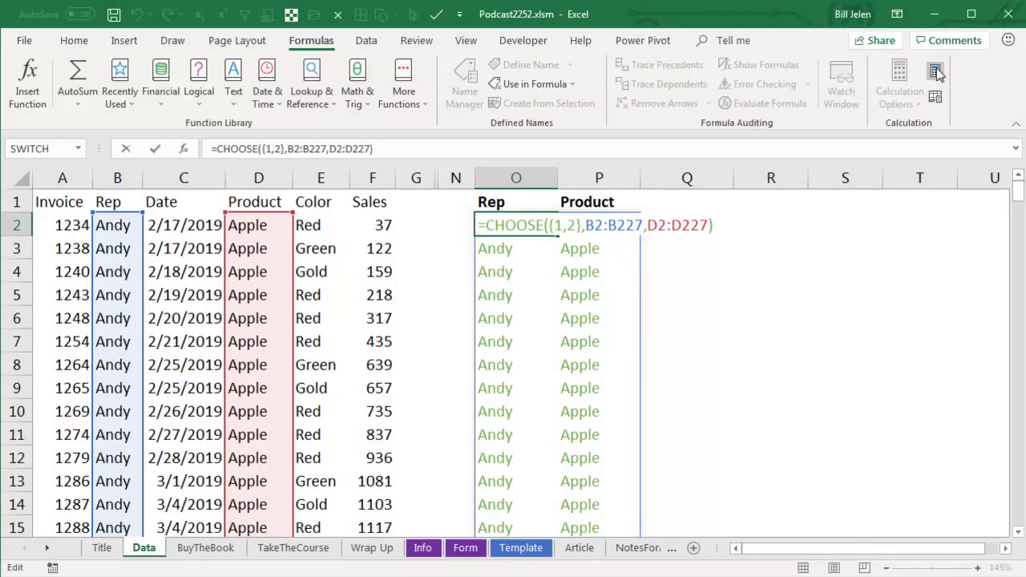
pyautogui.press('Home')
pyautogui.press('Right')
pyautogui.write('UNIQUE(')
pyautogui.press('End')
pyautogui.write('))')
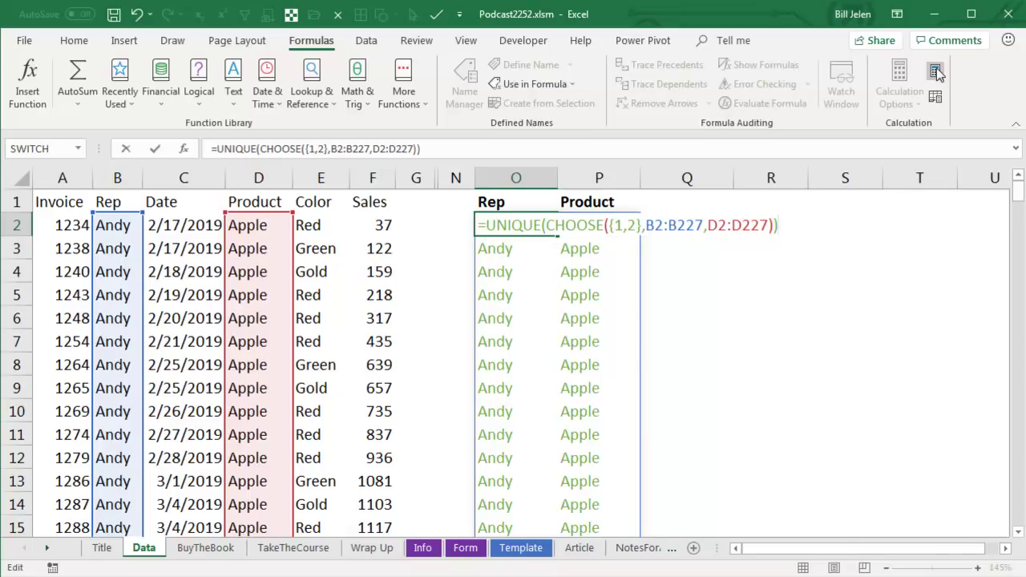
pyautogui.press('Return')
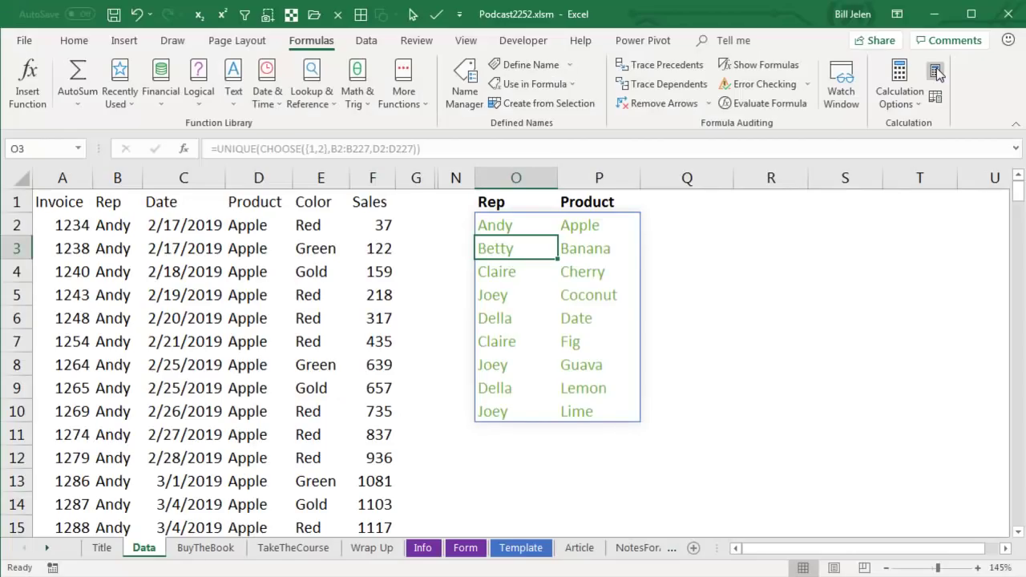
# Extend O2's formula to CHOOSE({1,2,3},B2:B227,D2:D227,E2:E227), adding the Color column.
pyautogui.press('Up')
pyautogui.press('F2')
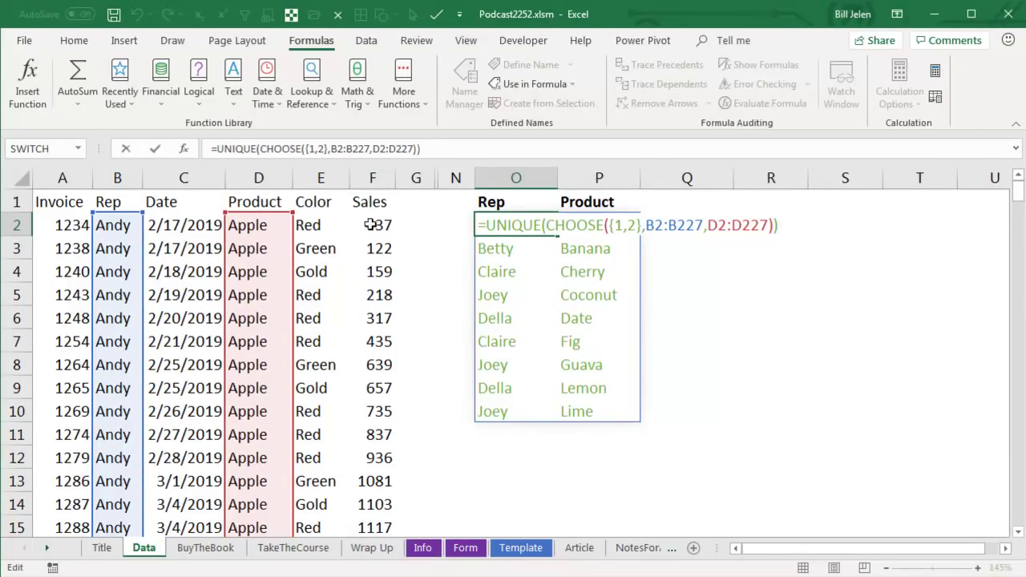
pyautogui.click(637, 225)
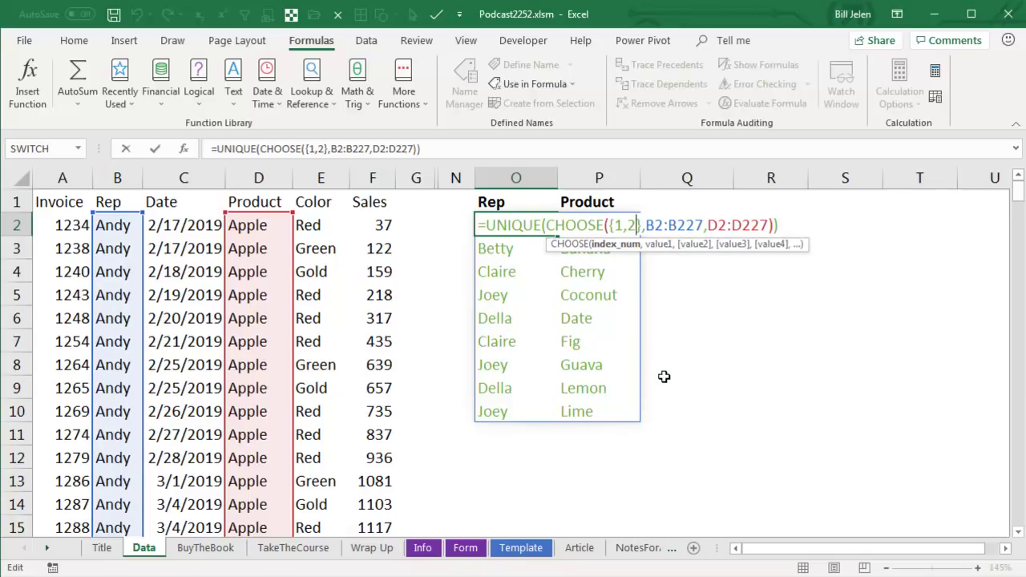
pyautogui.write(',3')
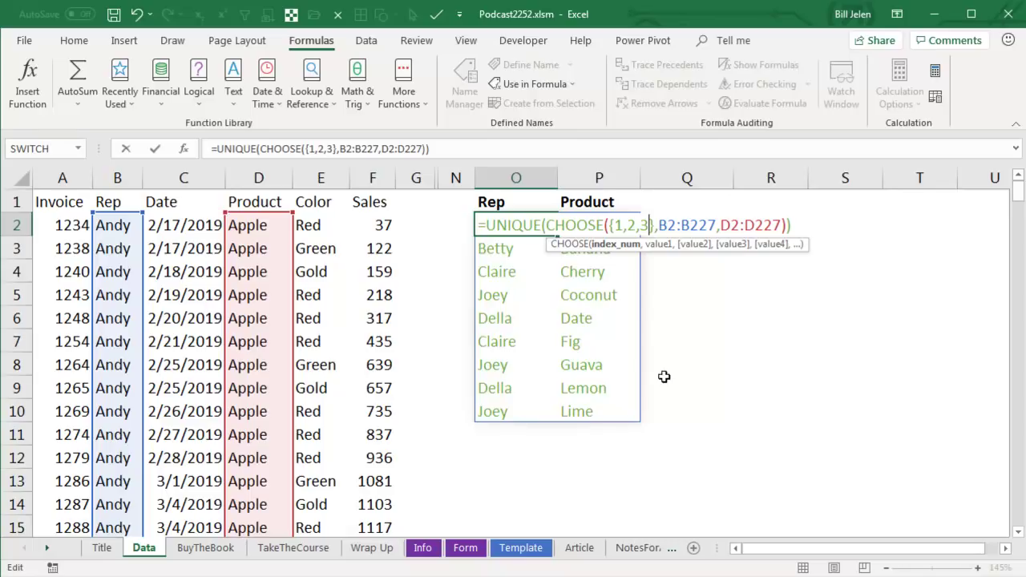
pyautogui.click(781, 226)
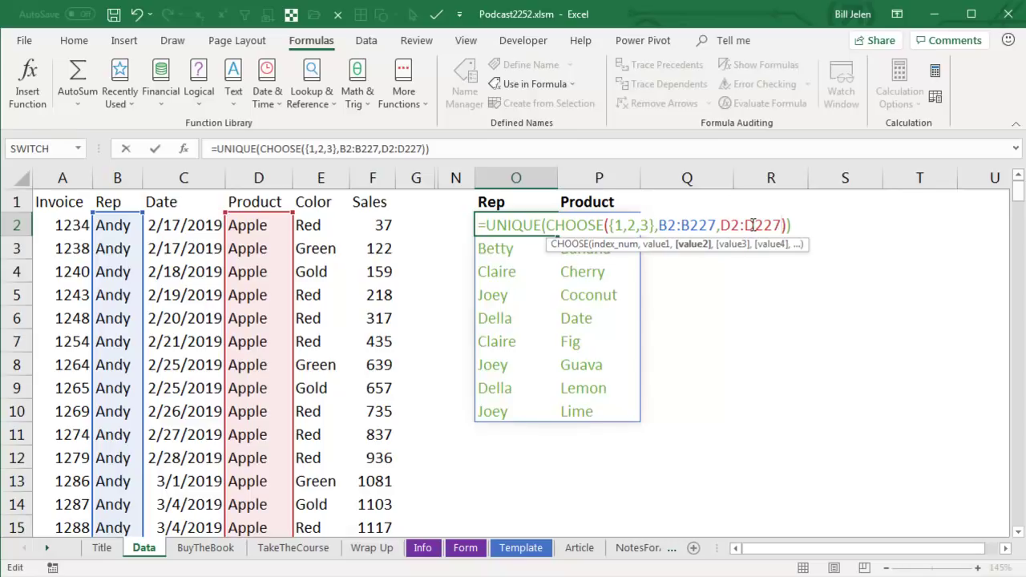
pyautogui.write(',E2:E')
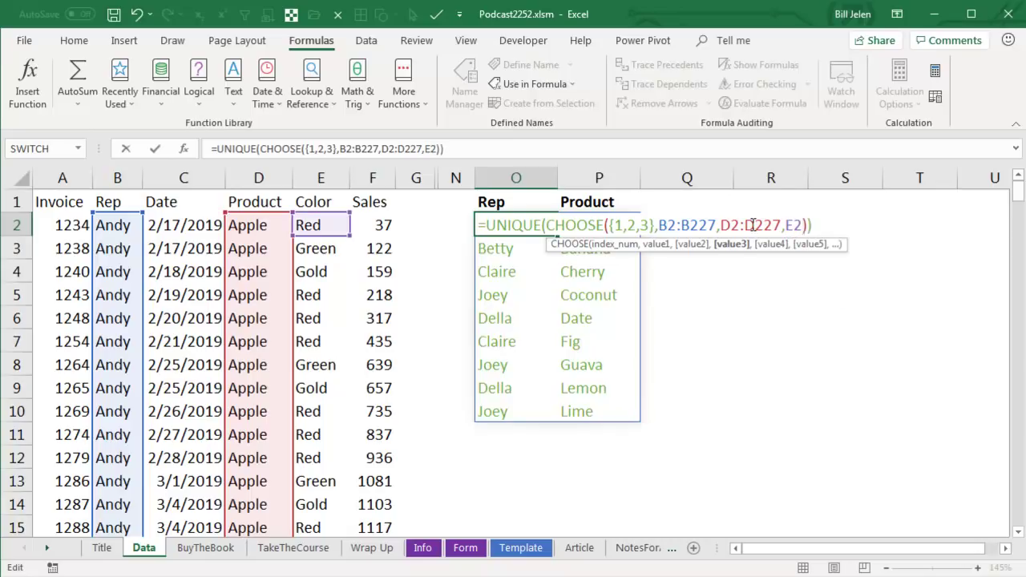
pyautogui.write('227')
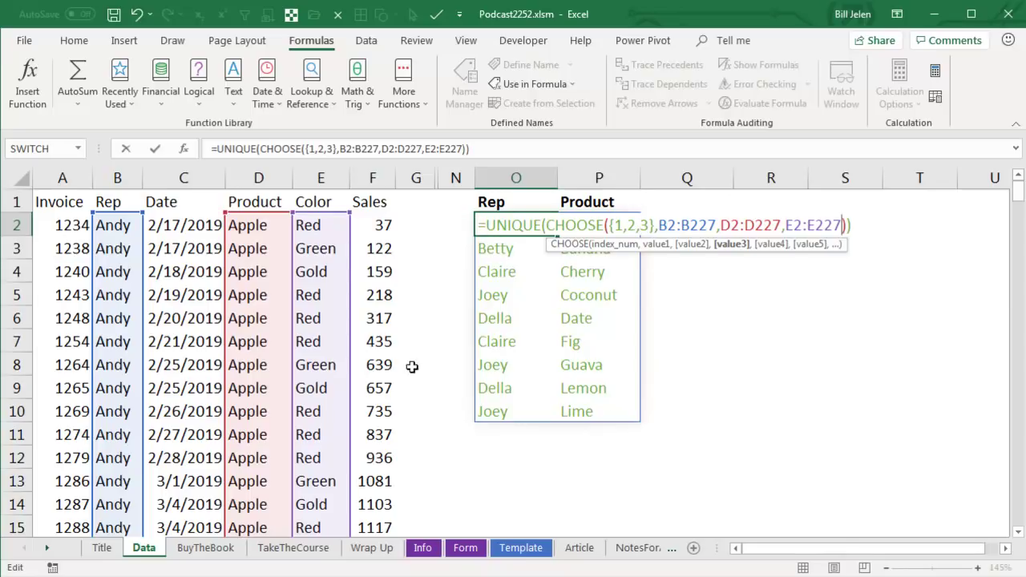
pyautogui.press('Return')
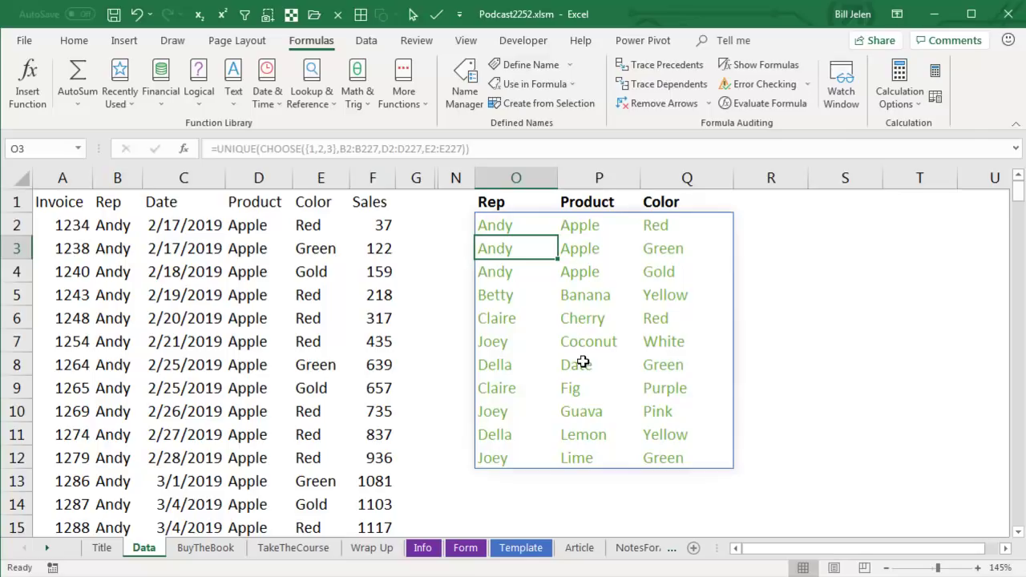
# Reopen O2's UNIQUE(CHOOSE({1,2,3},…)) formula for editing near its start.
pyautogui.press('Up')
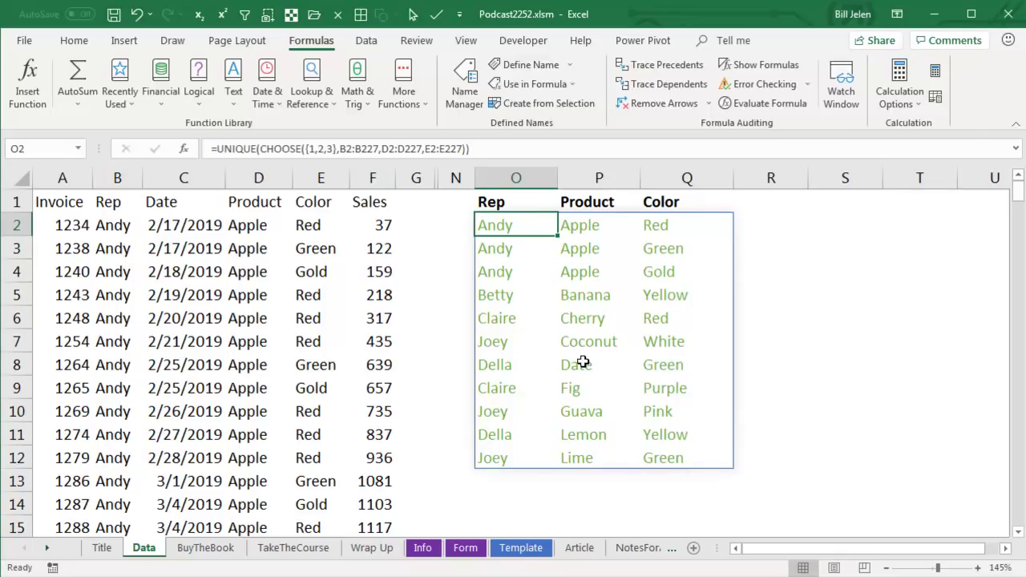
pyautogui.press('F2')
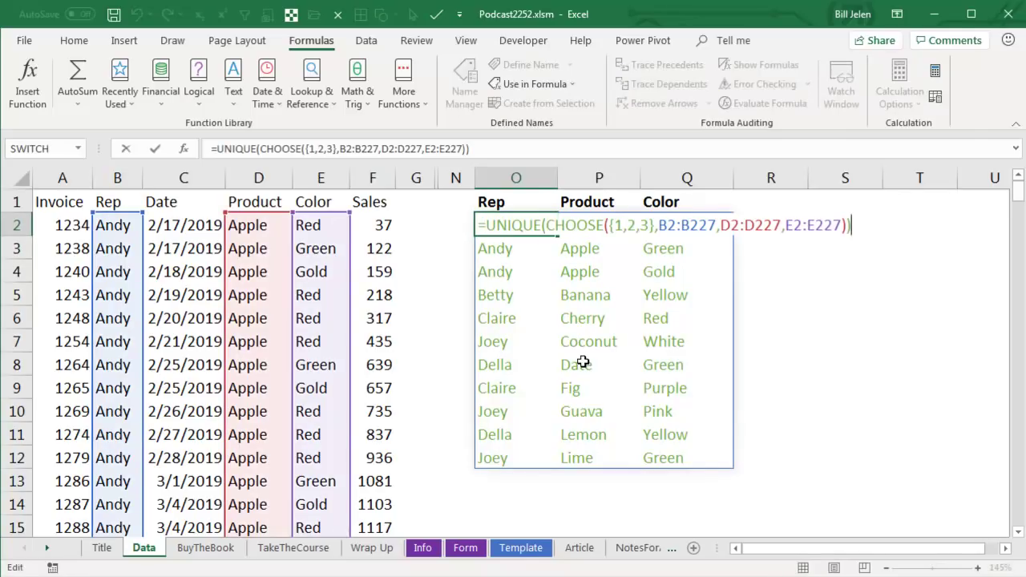
pyautogui.click(648, 226)
# Wrap O2's formula in SORT with {1,2,3},{1,1,1}, sorting ascending by Rep, Product, Color.
pyautogui.click(485, 226)
pyautogui.write('SORT(')
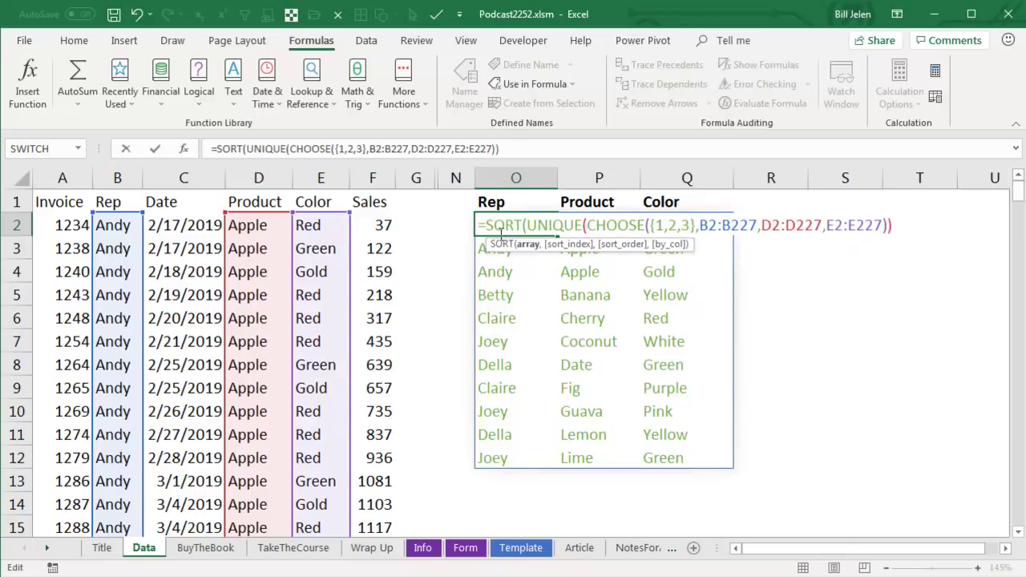
pyautogui.press('End')
pyautogui.write(',')
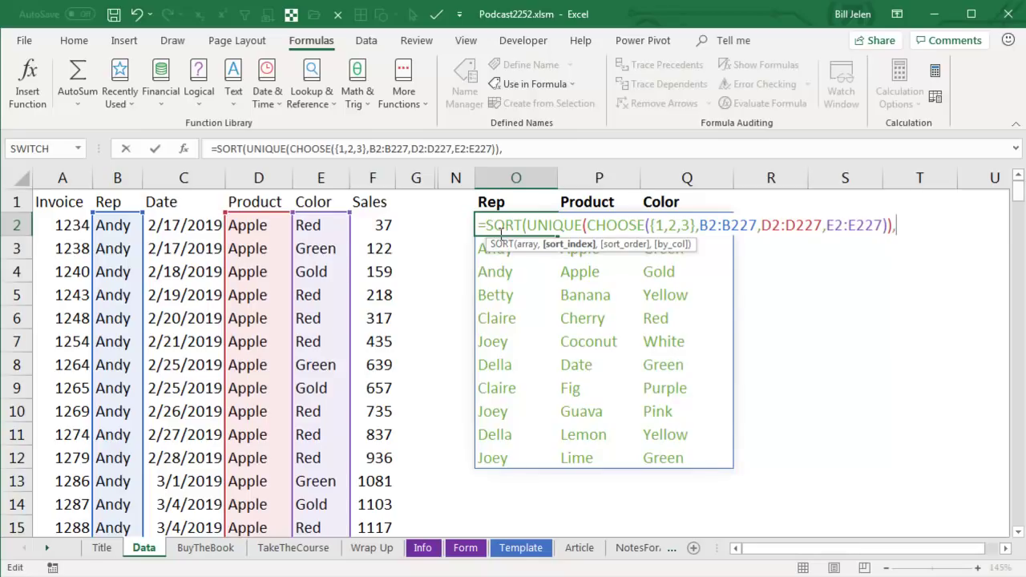
pyautogui.write('{1,2,3},')
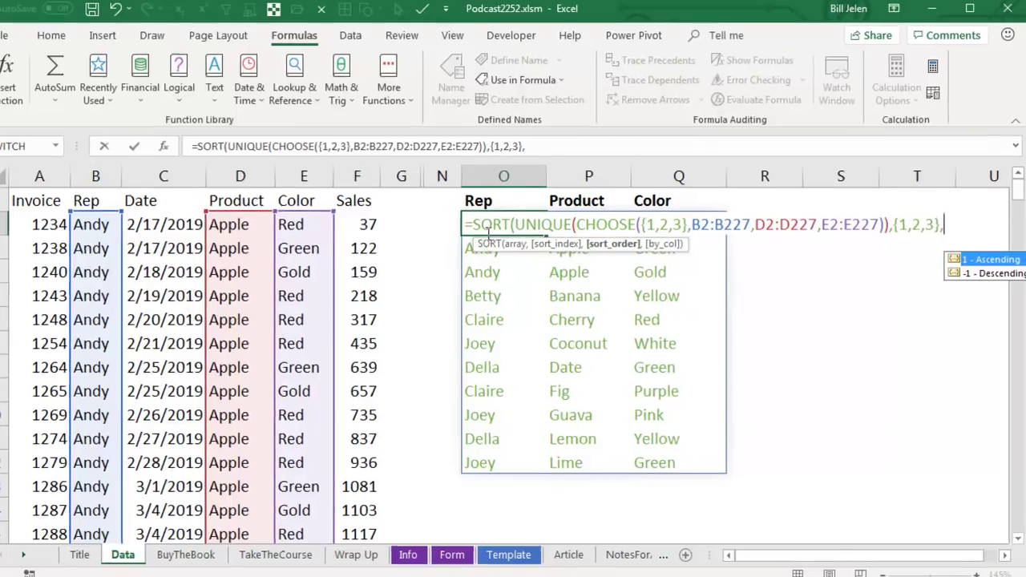
pyautogui.write('{1,1,1')
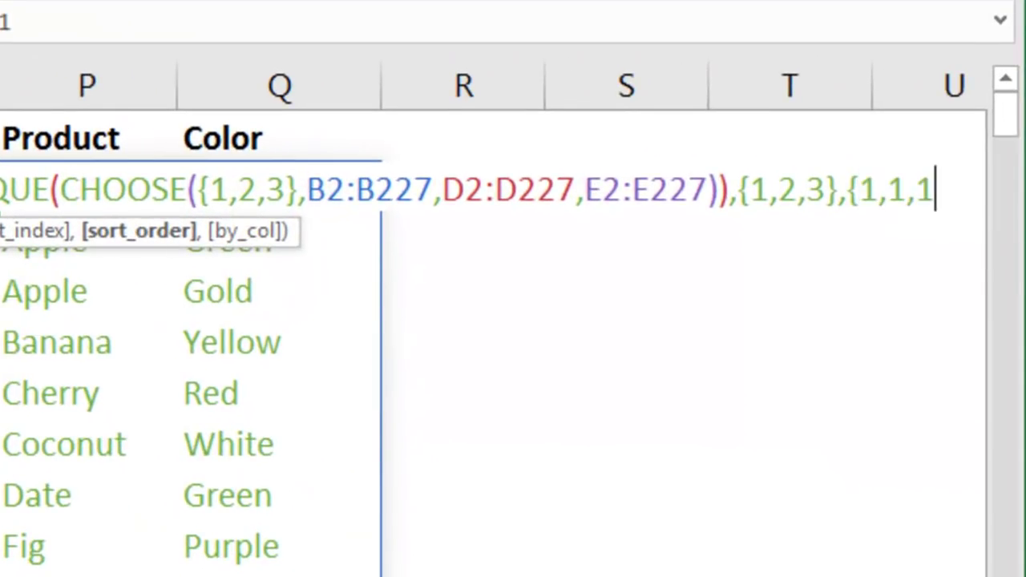
pyautogui.write('}')
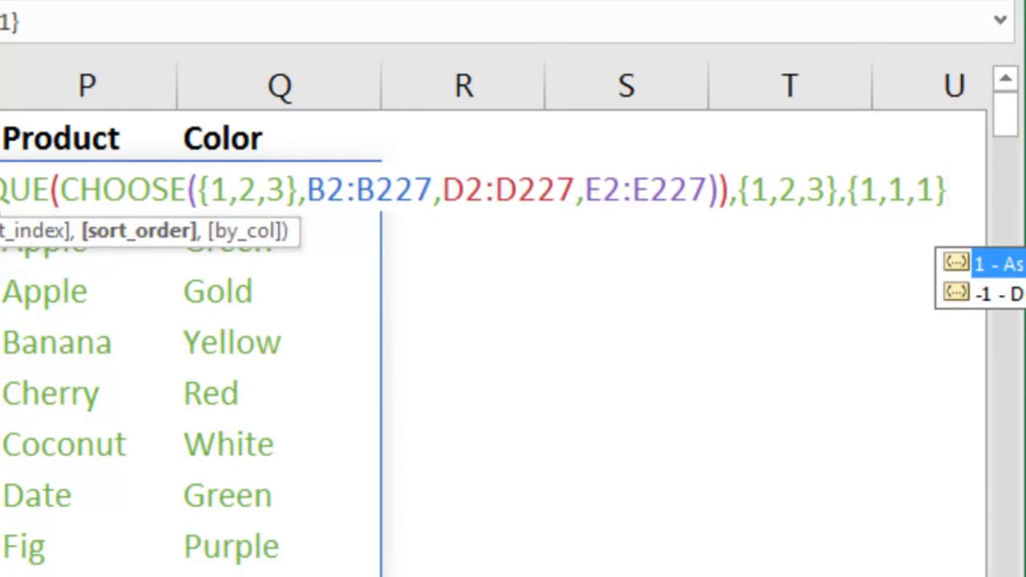
pyautogui.write(')')
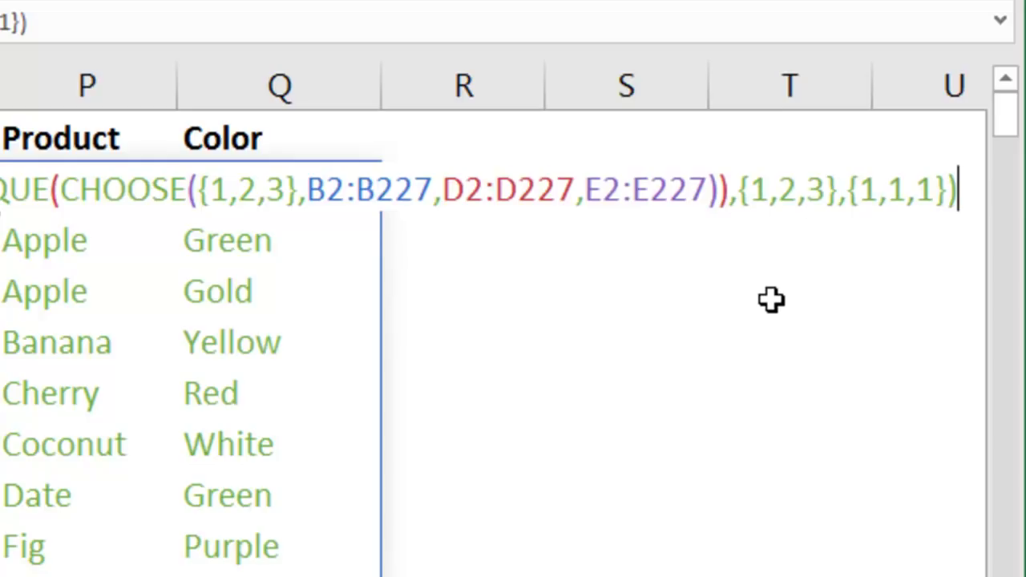
pyautogui.press('Return')
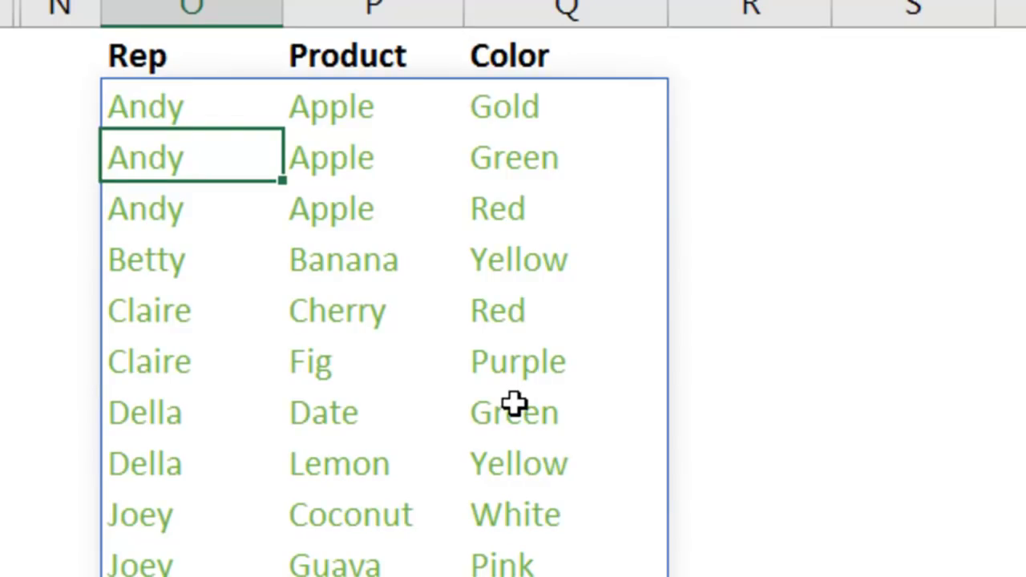
# Edit O2's SORT arguments from {1,2,3},{1,1,1} to {3,1,2},{1,-1,1}.
pyautogui.click(191, 106)
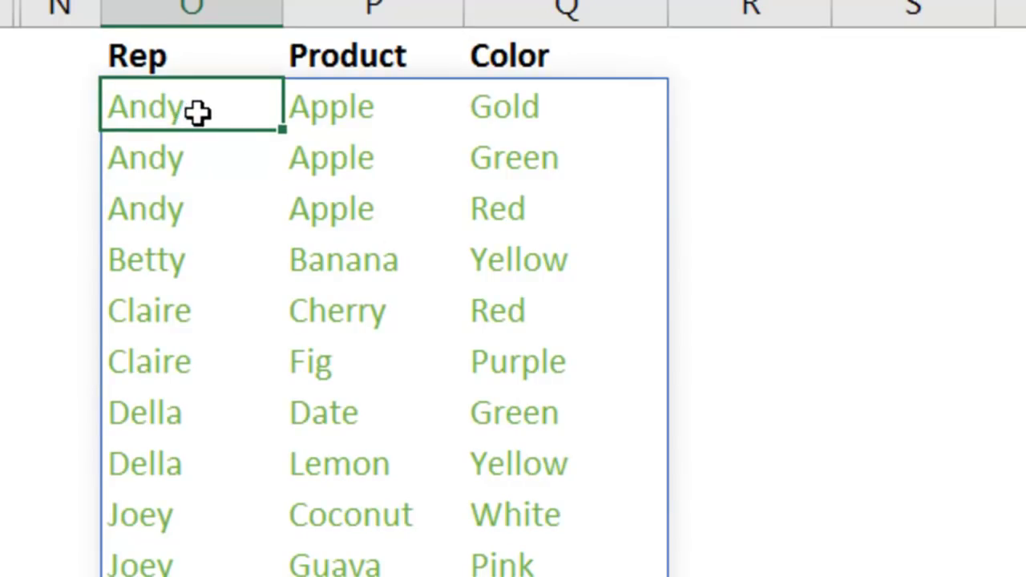
pyautogui.press('F2')
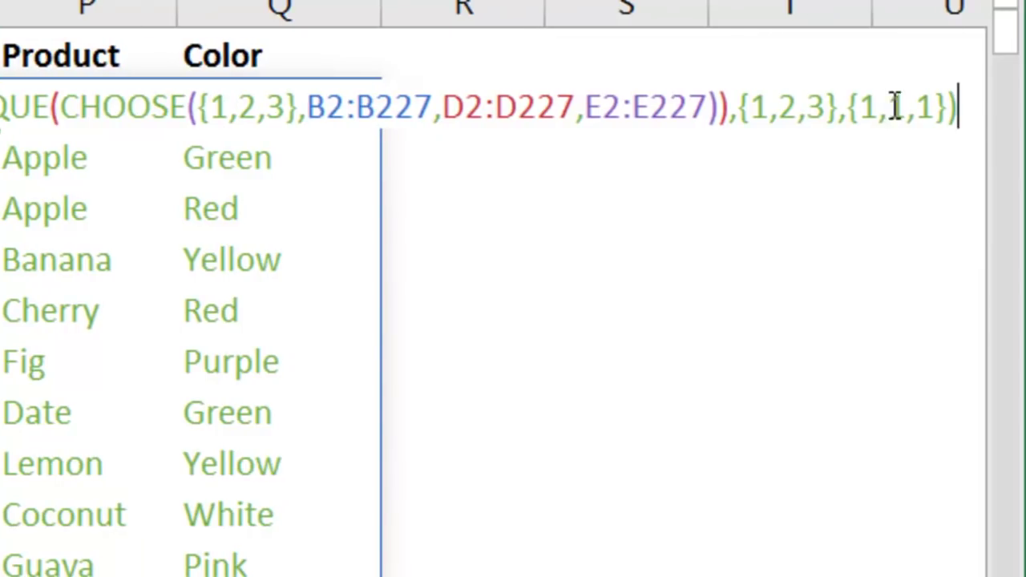
pyautogui.click(753, 110)
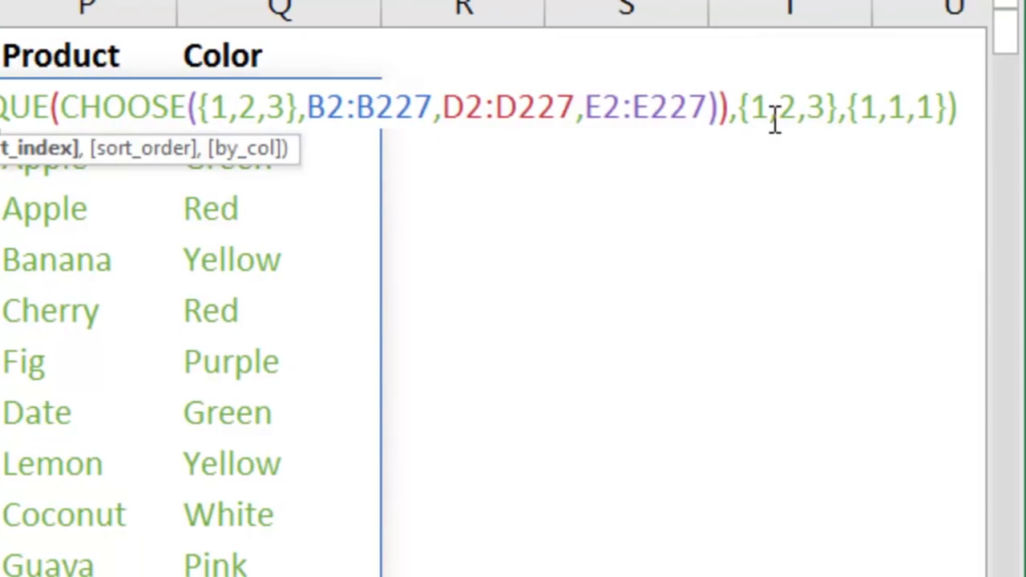
pyautogui.doubleClick(759, 107)
pyautogui.write('3')
pyautogui.press('Delete')
pyautogui.press('Delete')
pyautogui.write('1,')
pyautogui.press('Delete')
pyautogui.write('2')
pyautogui.press('Right')
pyautogui.press('Right')
pyautogui.press('Right')
pyautogui.press('Right')
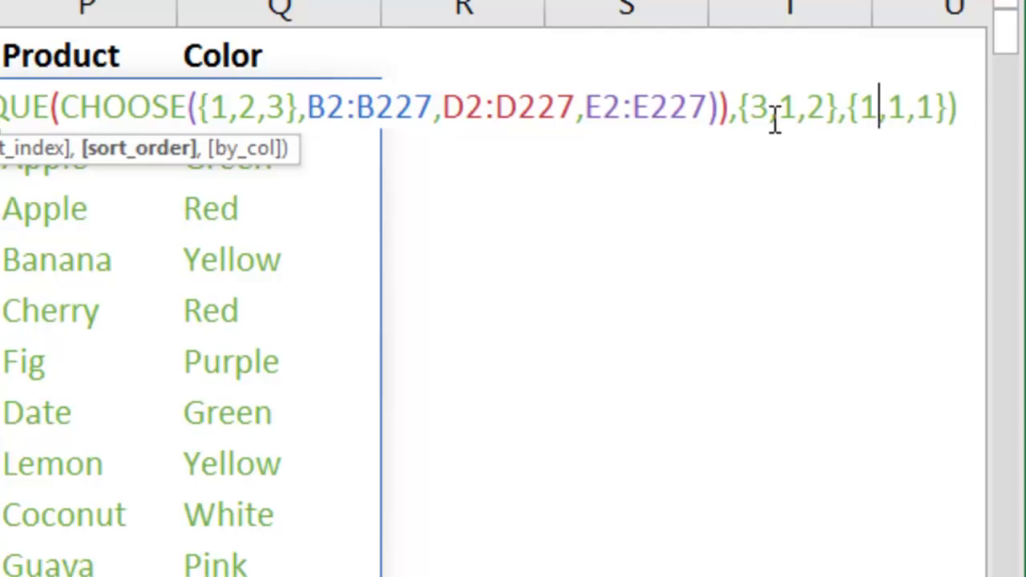
pyautogui.press('Right')
pyautogui.write('-1')
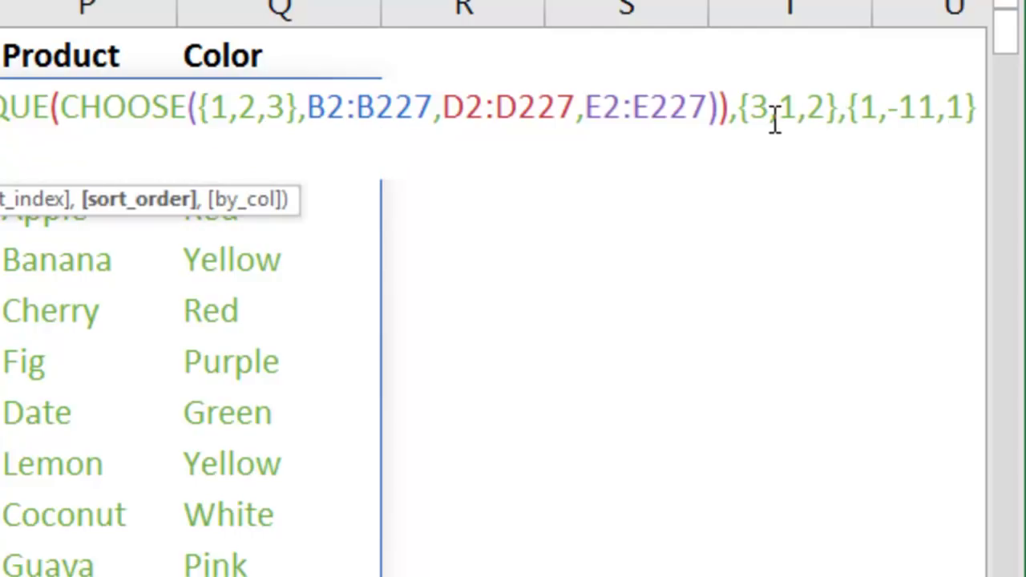
pyautogui.press('Delete')
pyautogui.press('Return')
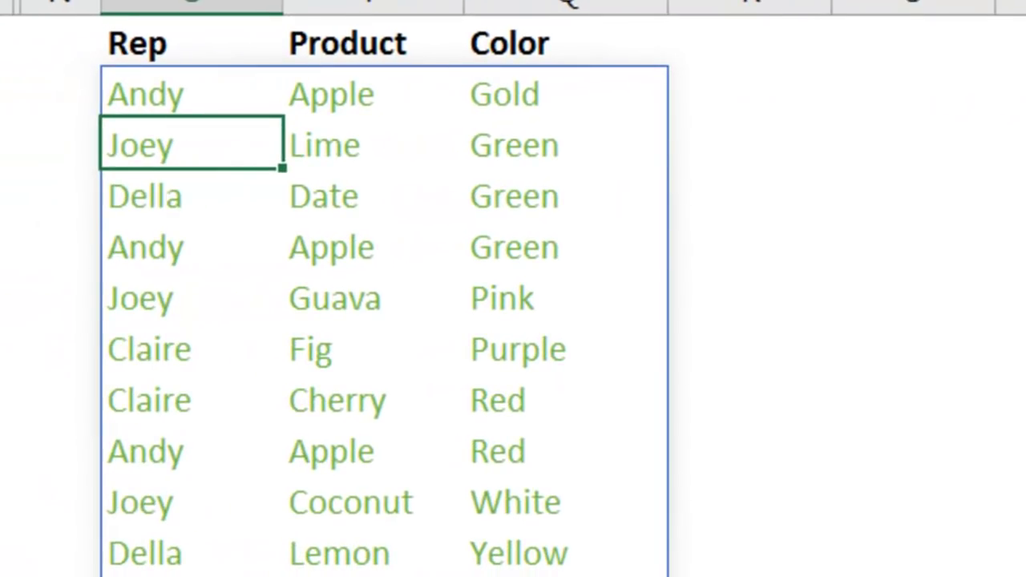
# Check the re-sorted list: Colors start with Gold, then Green rows like Lime and Date.
pyautogui.press('Right')
pyautogui.press('Right')
pyautogui.press('Up')
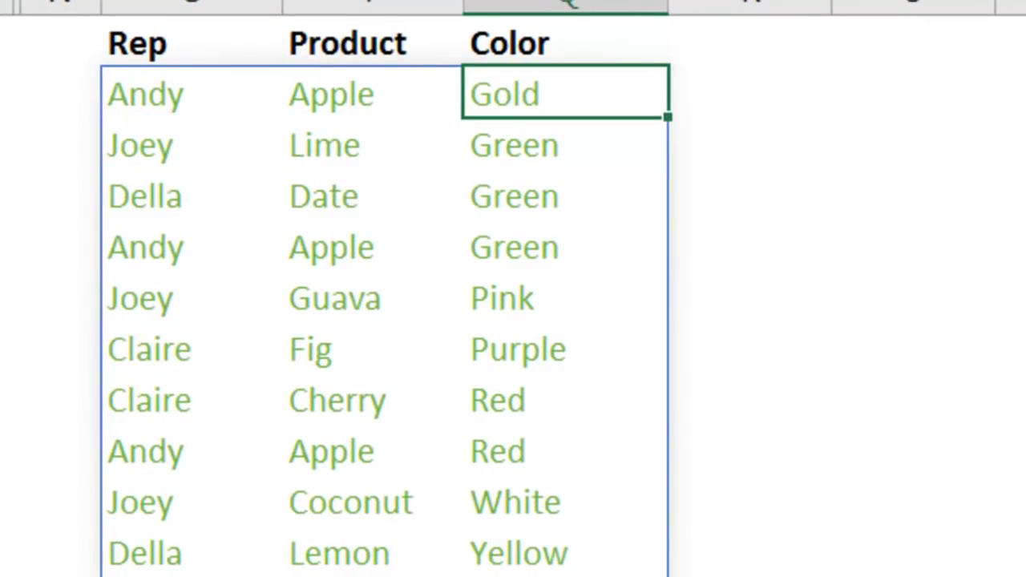
pyautogui.press('Down')
pyautogui.press('Left')
pyautogui.press('Down')
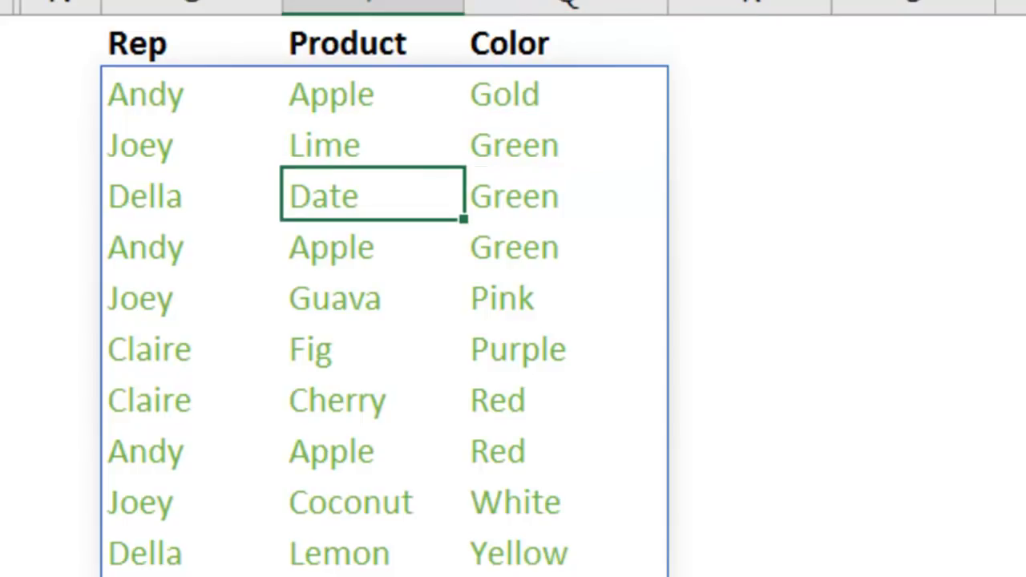
pyautogui.press('Up')
pyautogui.press('Left')
pyautogui.press('Up')
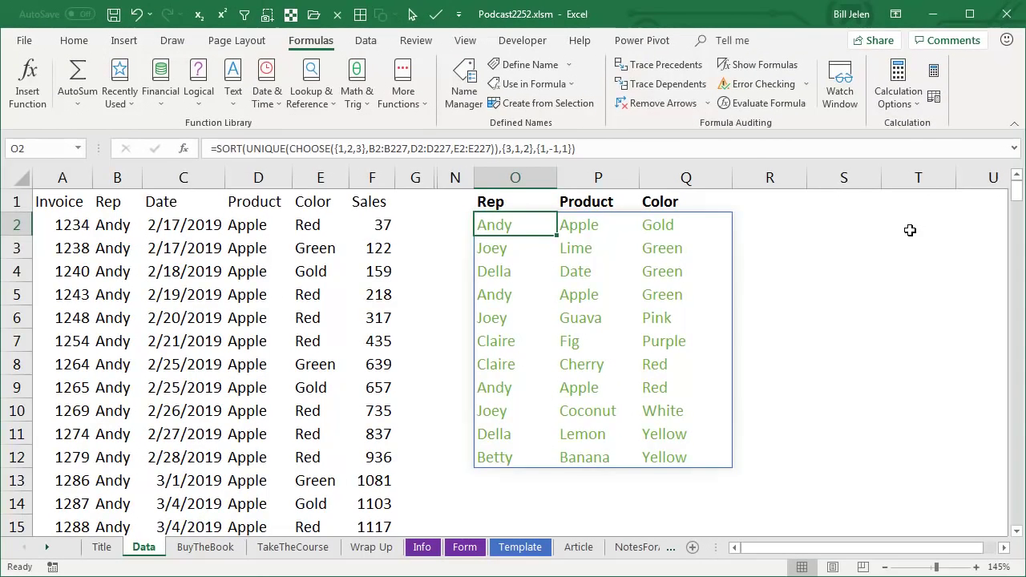
# Move to the next worksheet, BuyTheBook, showing the Excel Dynamic Arrays book promotion.
pyautogui.hotkey('ctrl', 'pagedown')
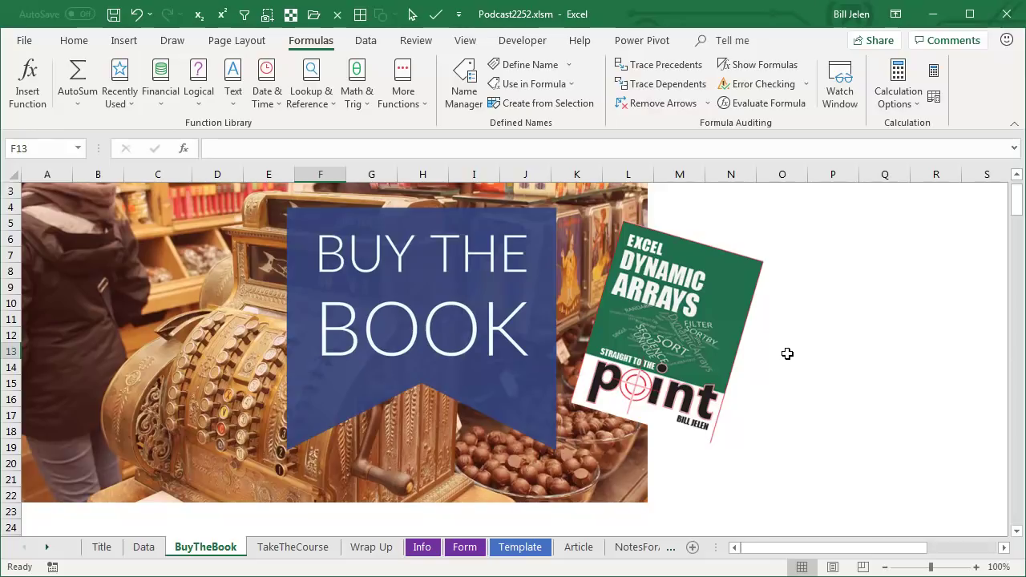
# Go back to the Data sheet with the Color-sorted Rep/Product/Color spill.
pyautogui.click(147, 550)
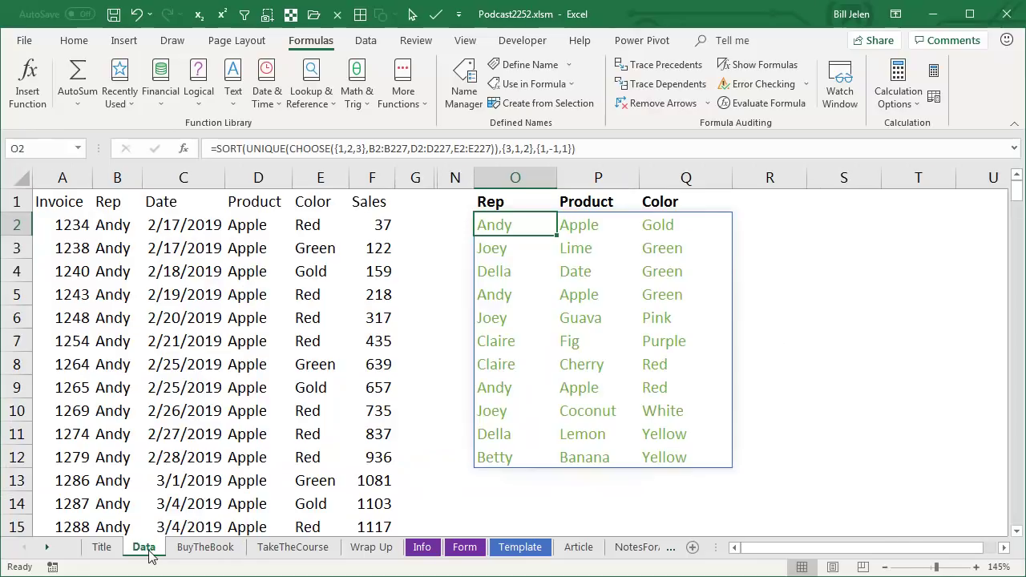